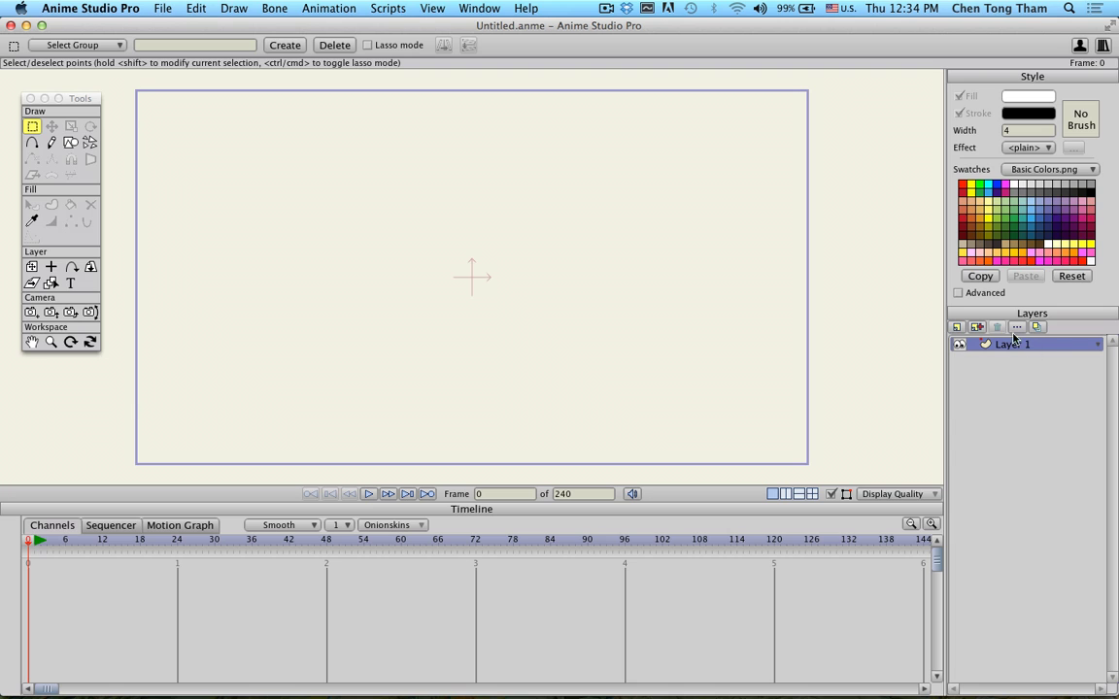
# Step: Add a Bone layer and nest Layer 1 inside it
pyautogui.click(959, 330)
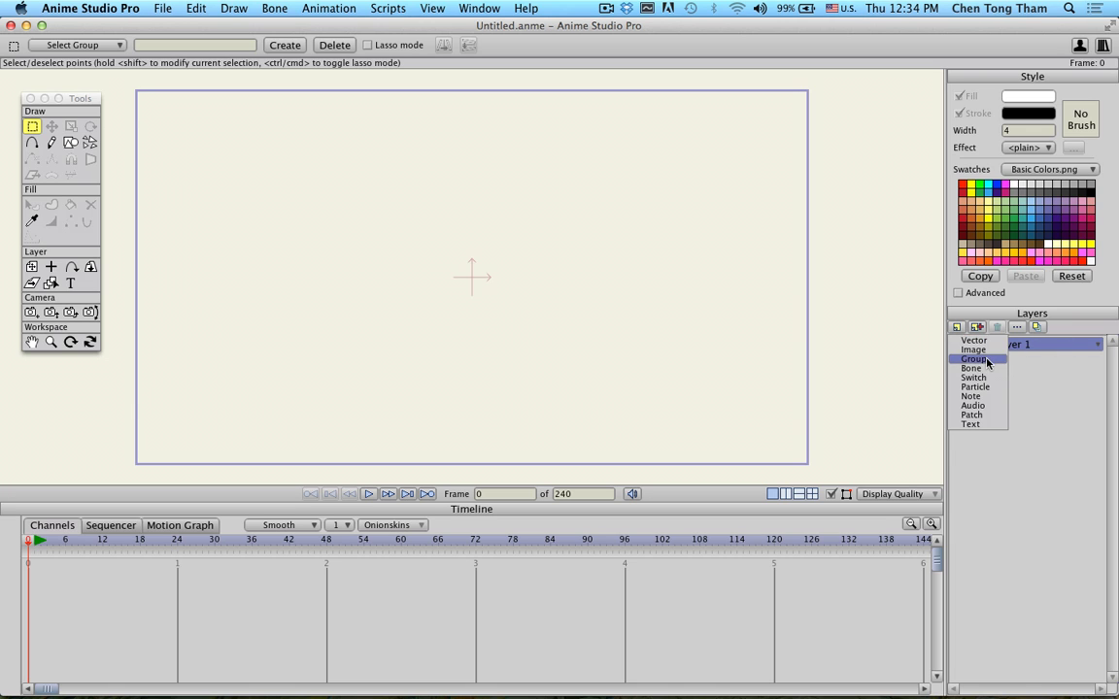
pyautogui.click(984, 370)
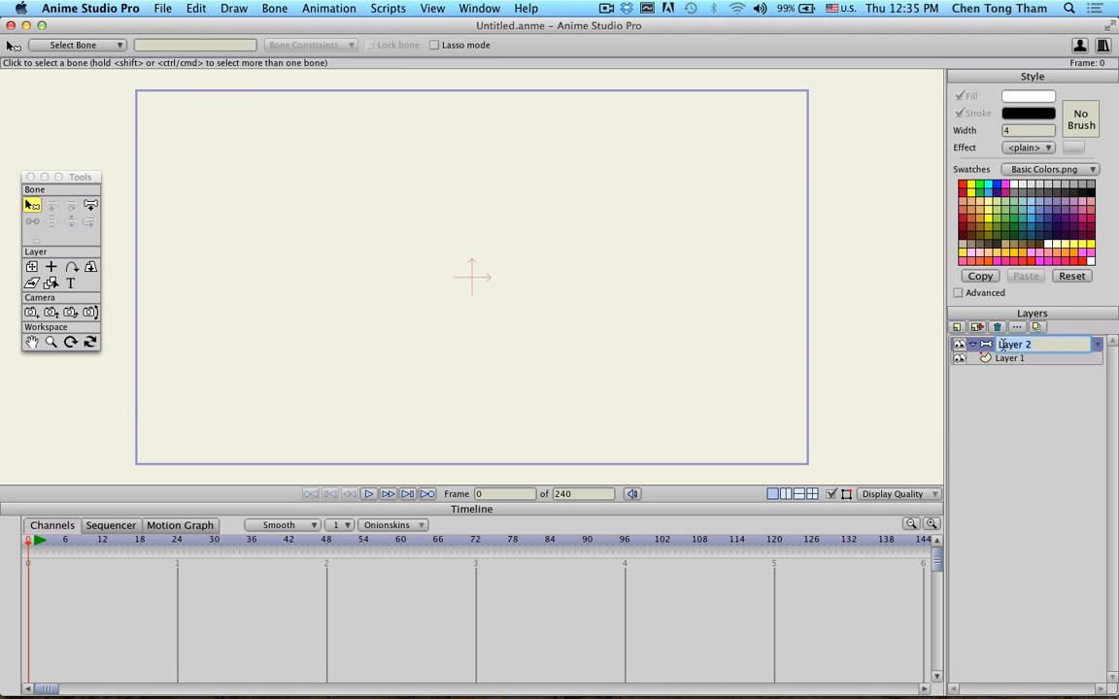
pyautogui.click(996, 398)
pyautogui.click(992, 365)
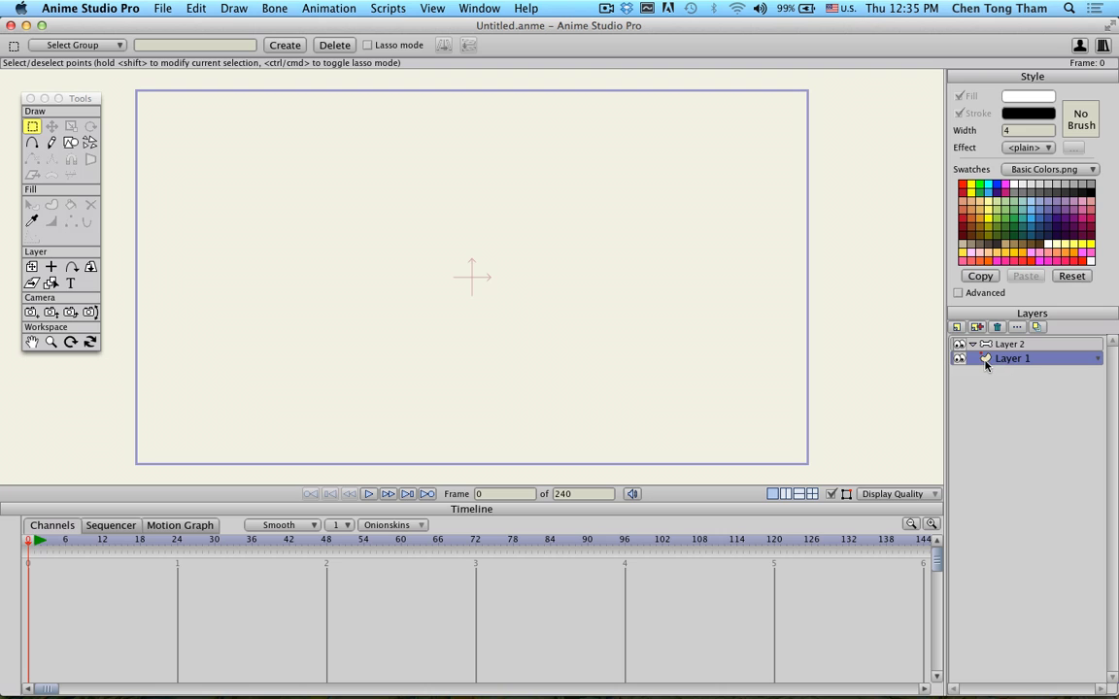
pyautogui.moveTo(1002, 369)
pyautogui.mouseDown()
pyautogui.moveTo(1008, 348)
pyautogui.moveTo(1015, 355)
pyautogui.mouseUp()
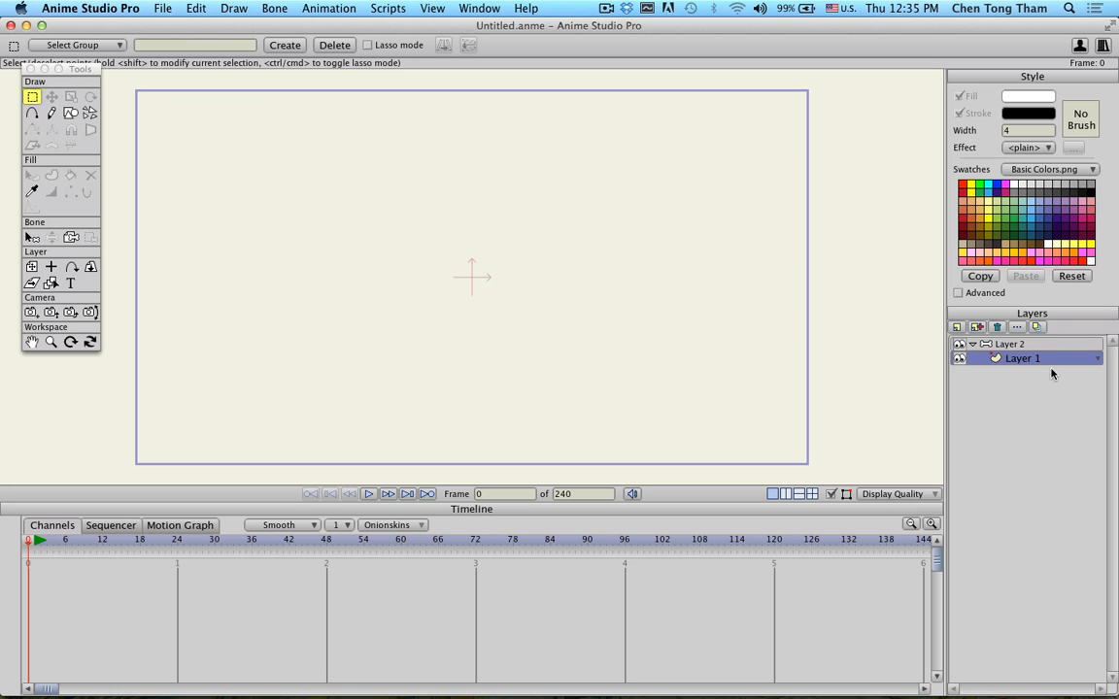
pyautogui.click(972, 345)
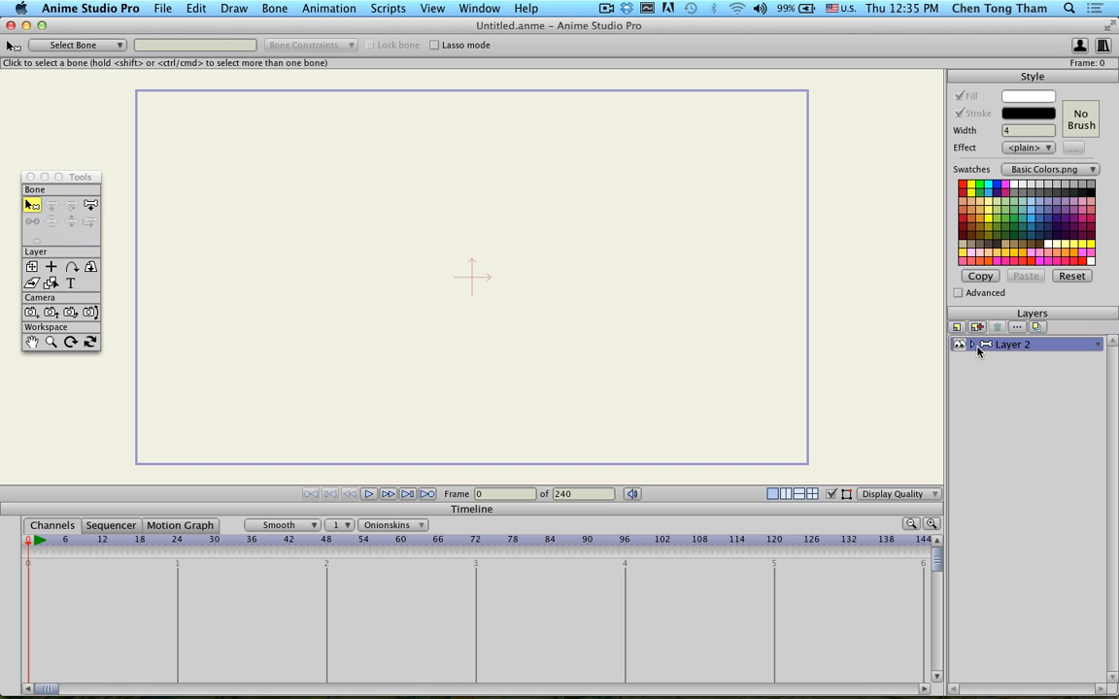
pyautogui.click(972, 345)
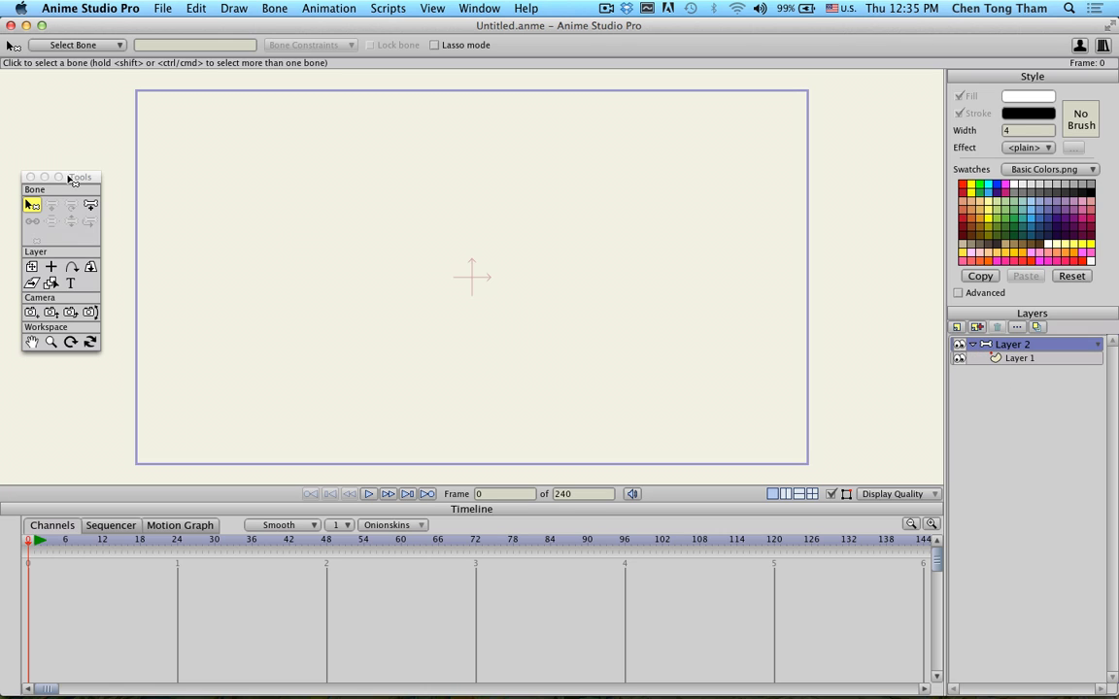
# Step: Reposition the floating tool palette and rename the vector layer inside the bone layer as face
pyautogui.moveTo(81, 178); pyautogui.dragTo(84, 110)
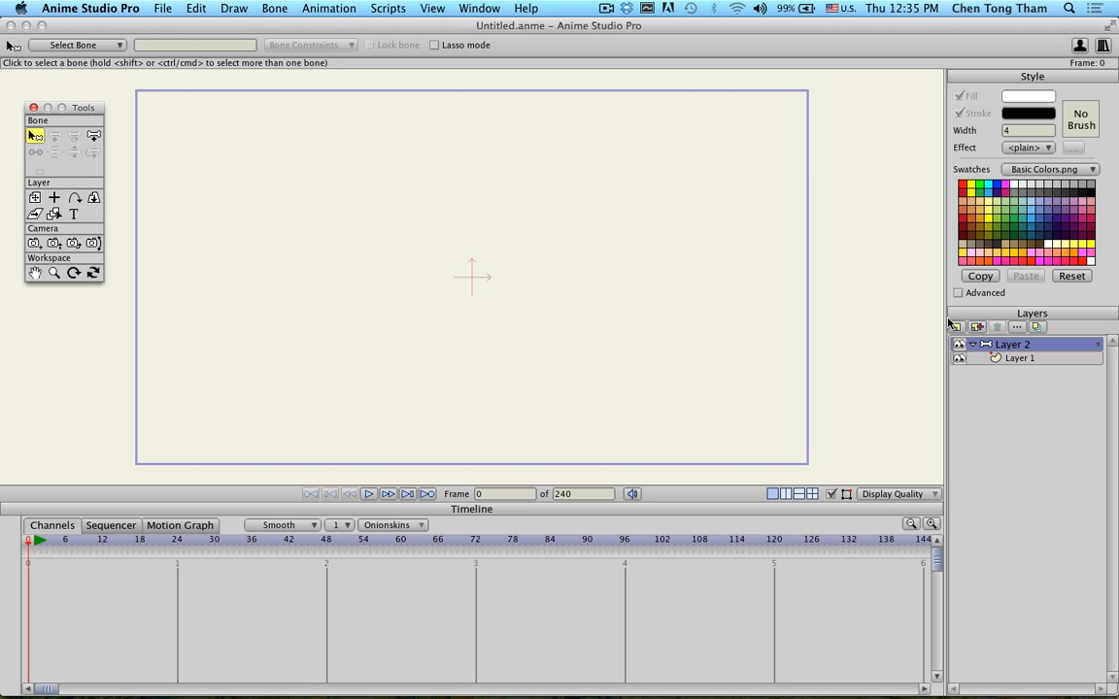
pyautogui.click(1022, 359)
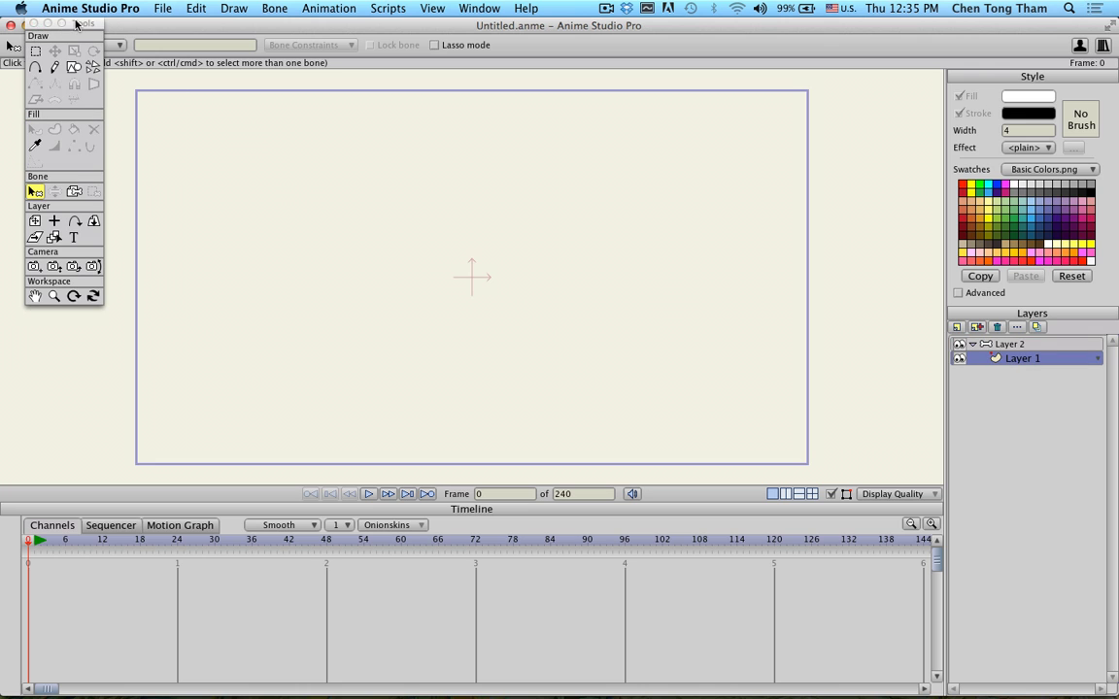
pyautogui.moveTo(76, 24); pyautogui.dragTo(68, 76)
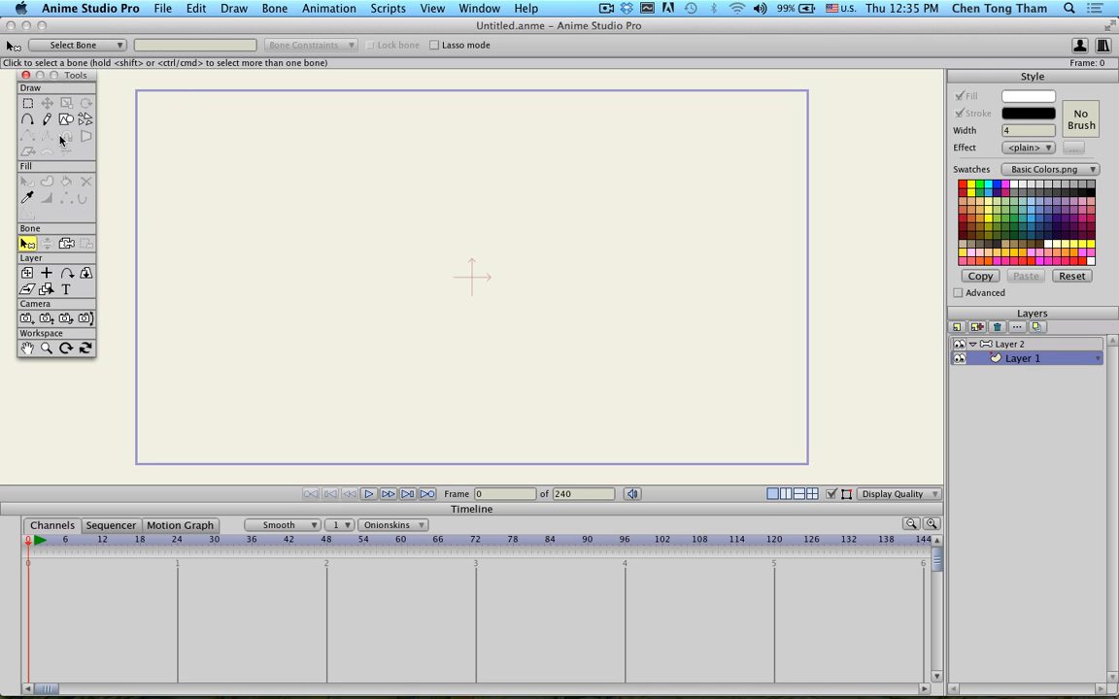
pyautogui.doubleClick(1018, 361)
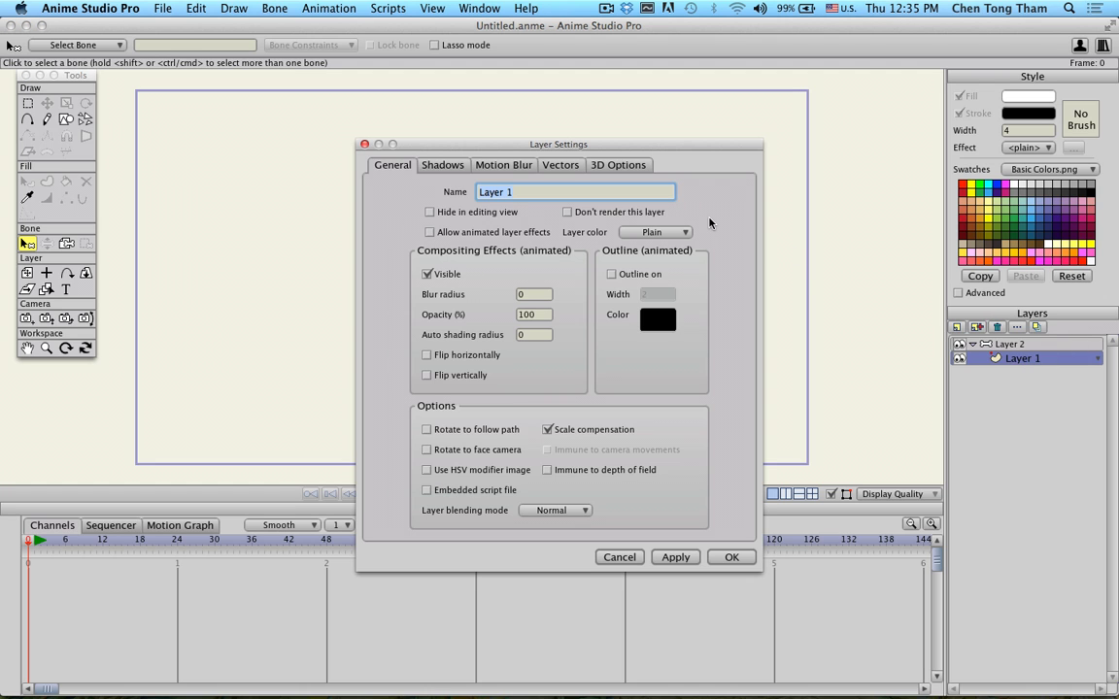
pyautogui.write('face')
pyautogui.press('Return')
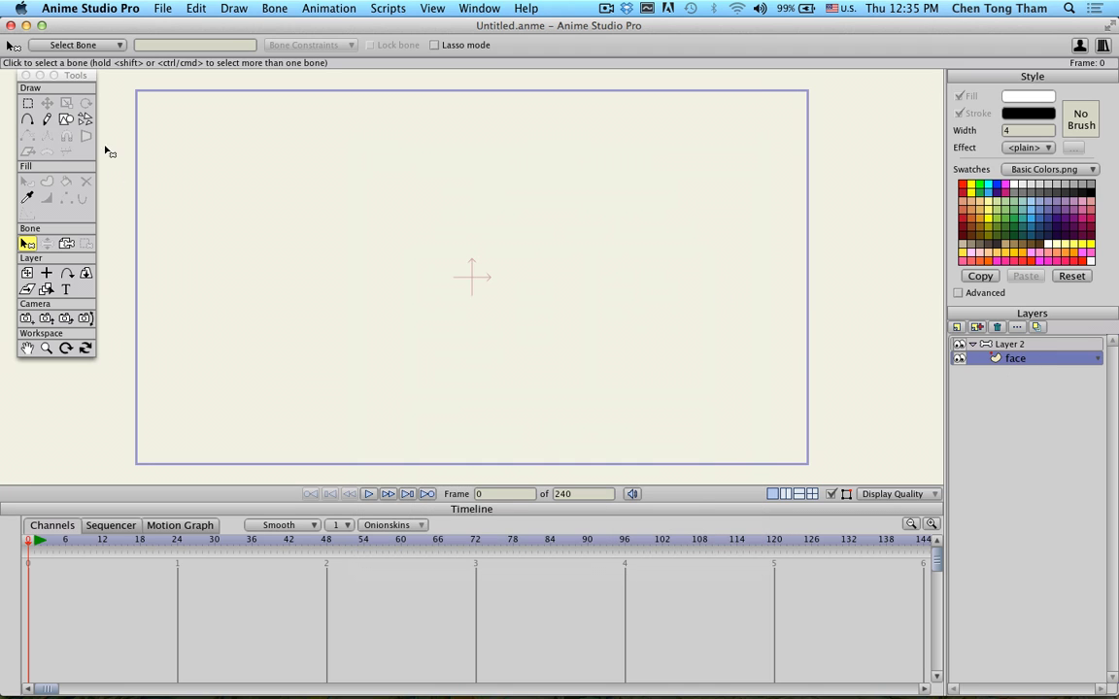
# Step: Set the fill to light orange and draw a large upright oval near the middle of the canvas
pyautogui.click(65, 119)
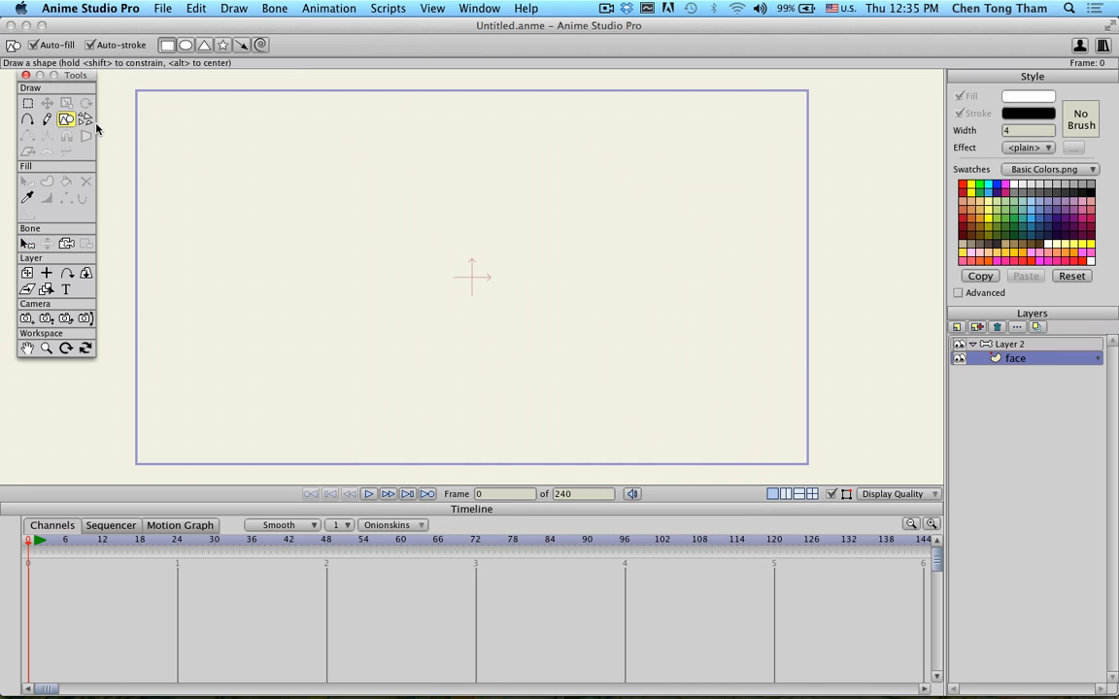
pyautogui.click(185, 45)
pyautogui.click(1037, 97)
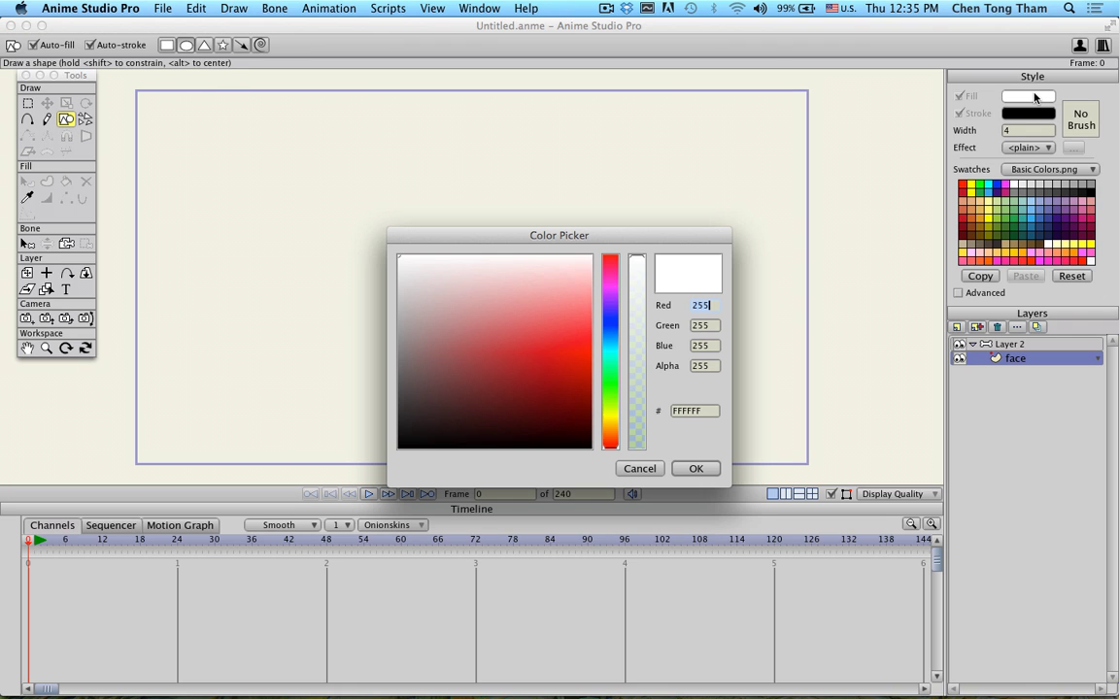
pyautogui.click(612, 425)
pyautogui.moveTo(557, 322); pyautogui.dragTo(582, 319)
pyautogui.click(696, 468)
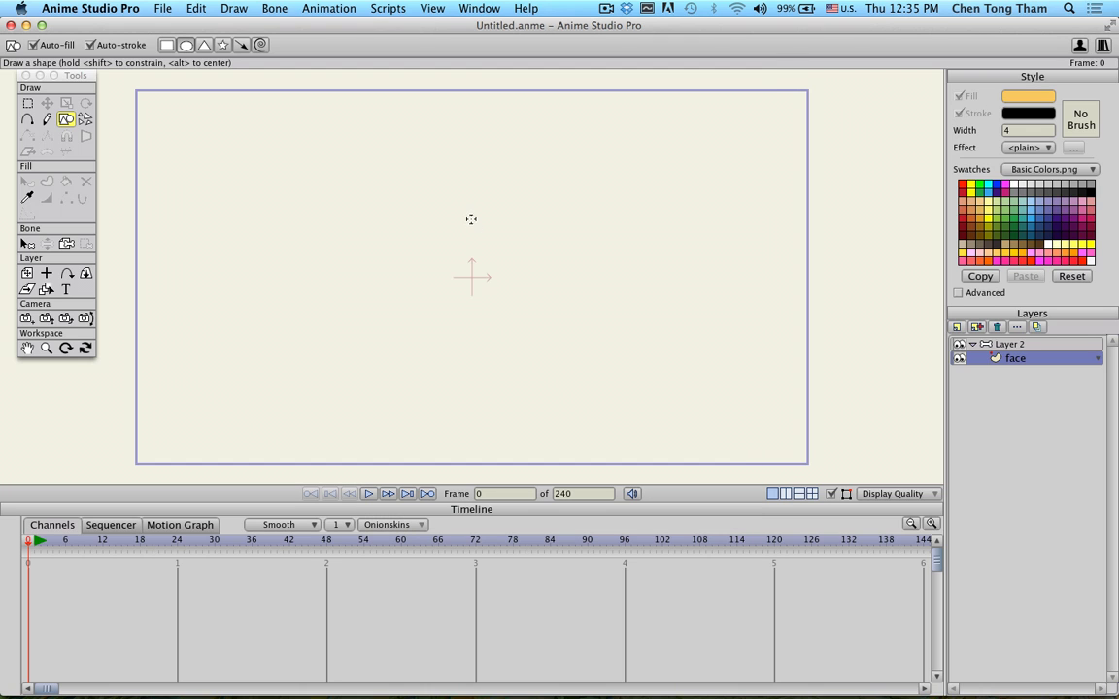
pyautogui.moveTo(377, 165); pyautogui.dragTo(589, 404)
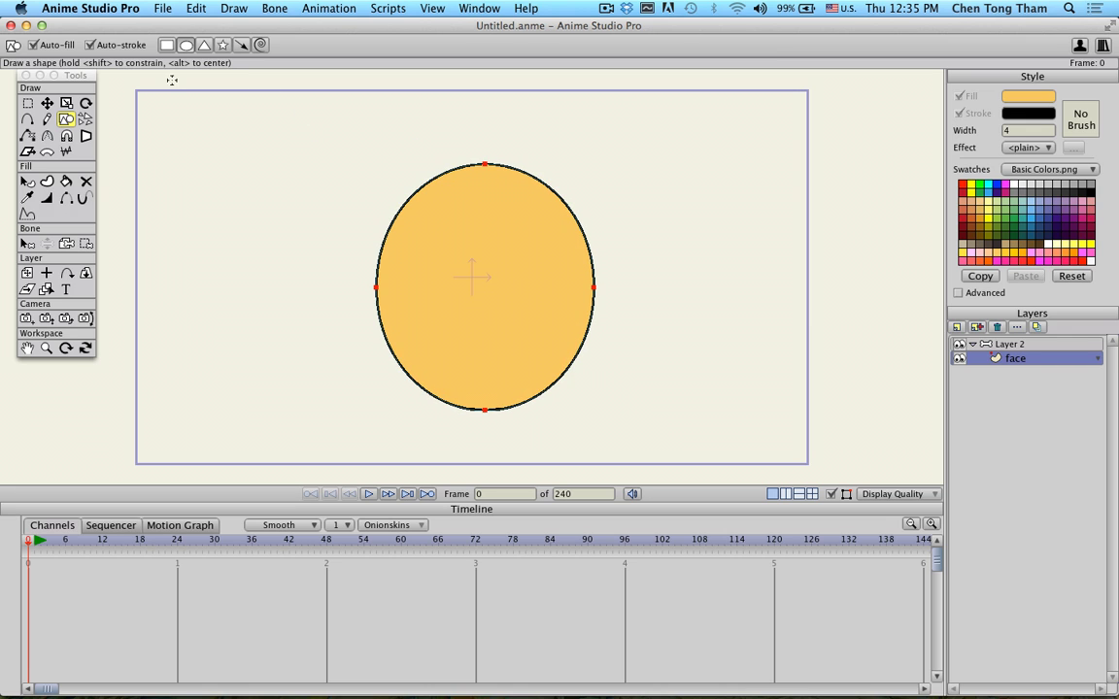
# Step: Add a point on each side of the oval's lower outline and move both inward to taper the face toward the chin
pyautogui.click(28, 118)
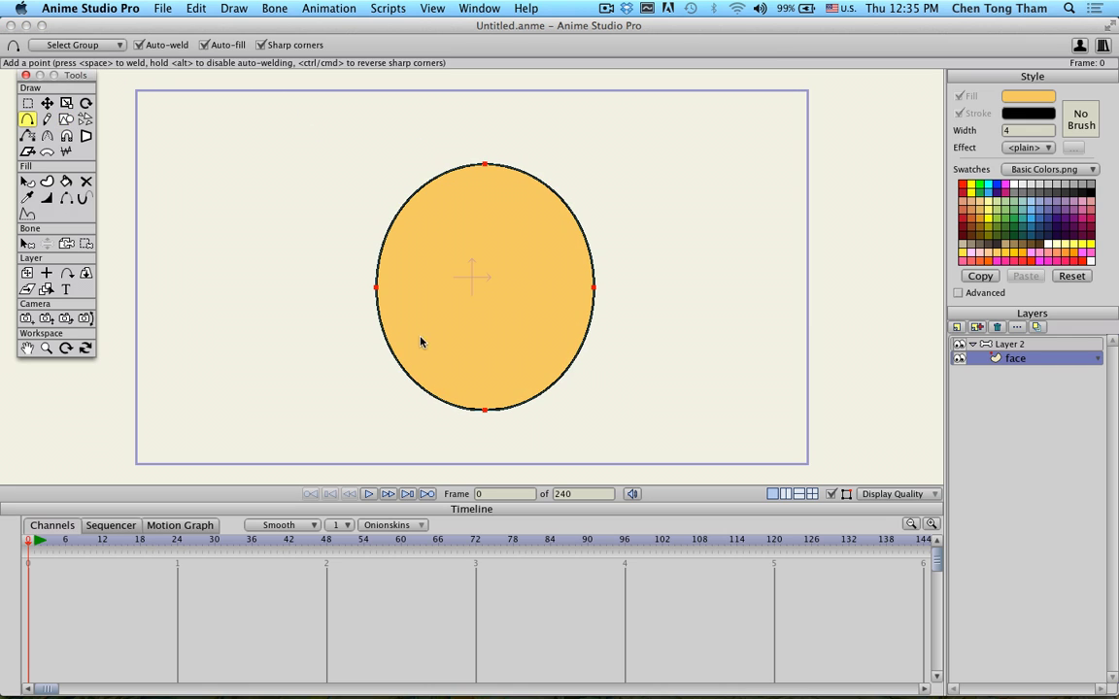
pyautogui.click(386, 341)
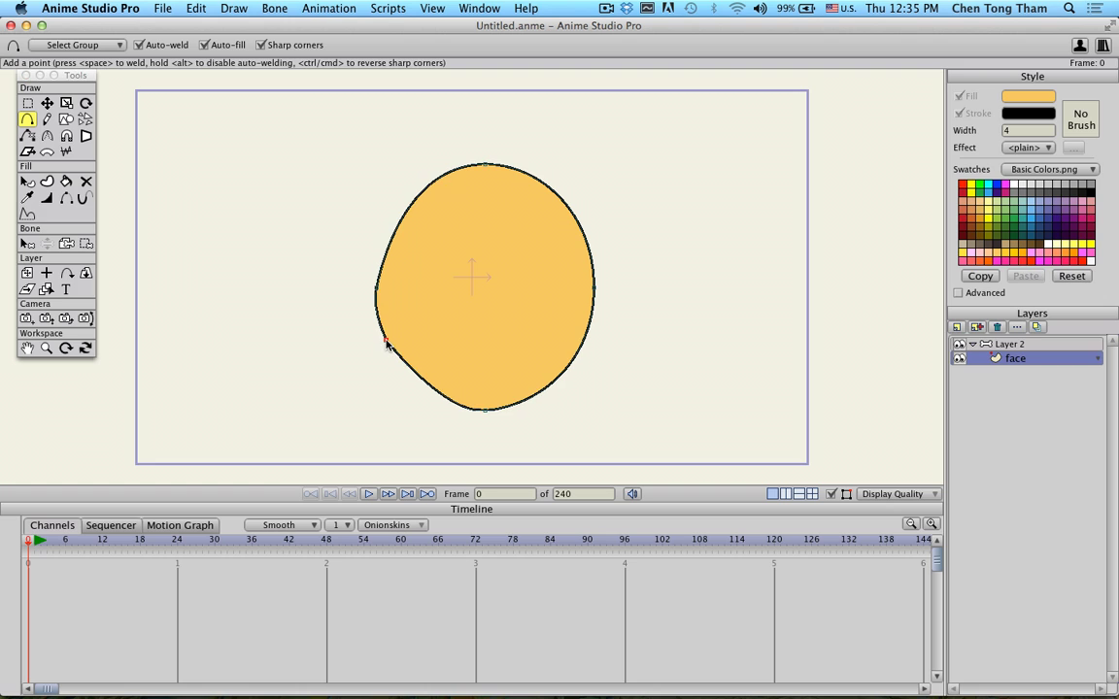
pyautogui.click(576, 356)
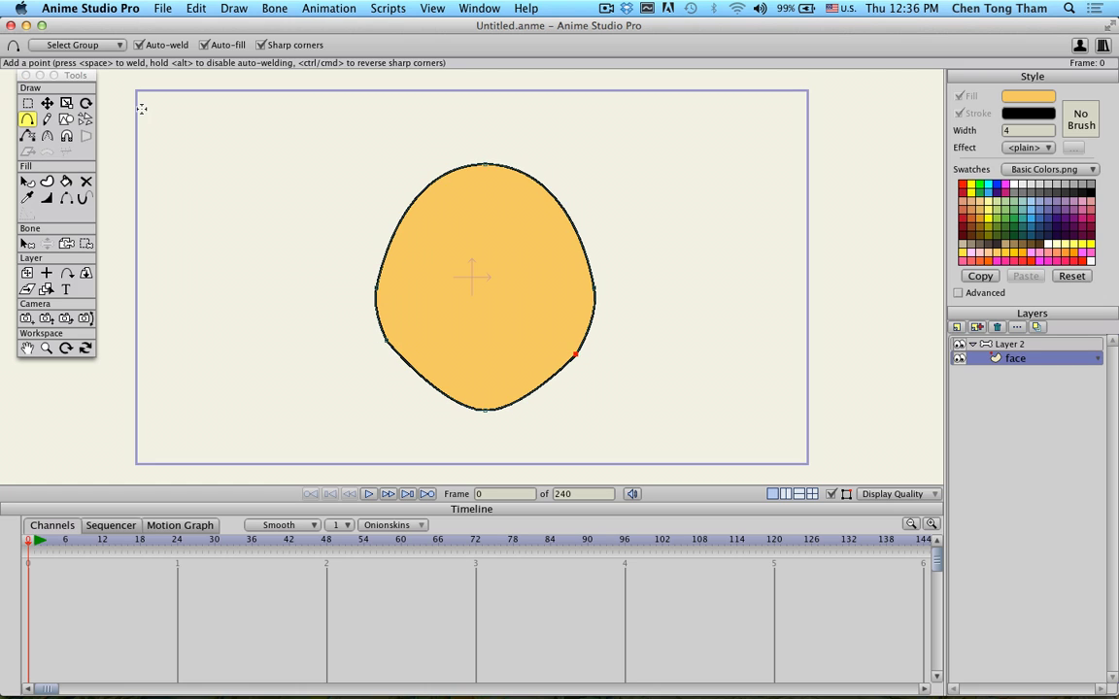
pyautogui.click(47, 102)
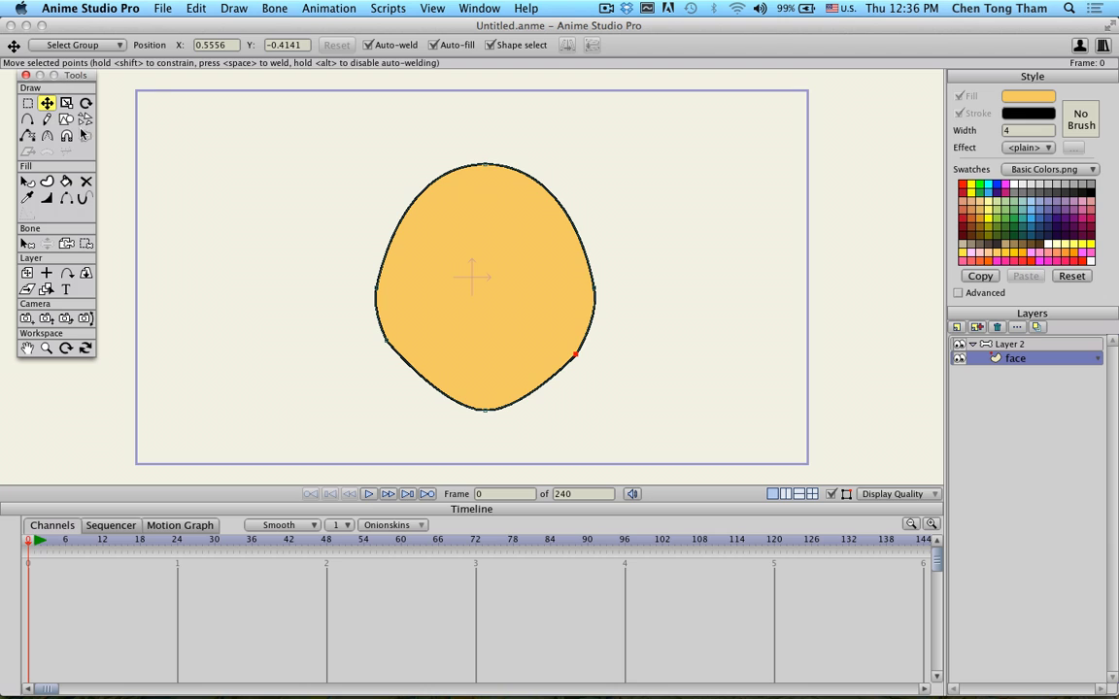
pyautogui.click(387, 343)
pyautogui.moveTo(388, 343); pyautogui.dragTo(399, 341)
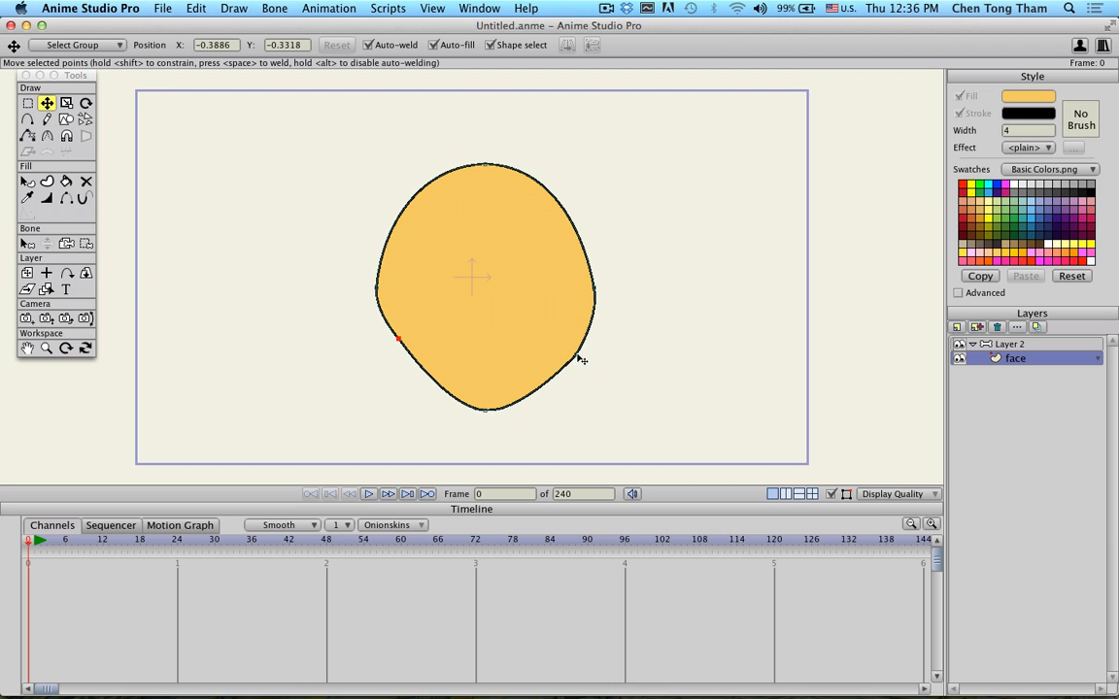
pyautogui.moveTo(577, 354); pyautogui.dragTo(570, 349)
pyautogui.moveTo(398, 341); pyautogui.dragTo(405, 348)
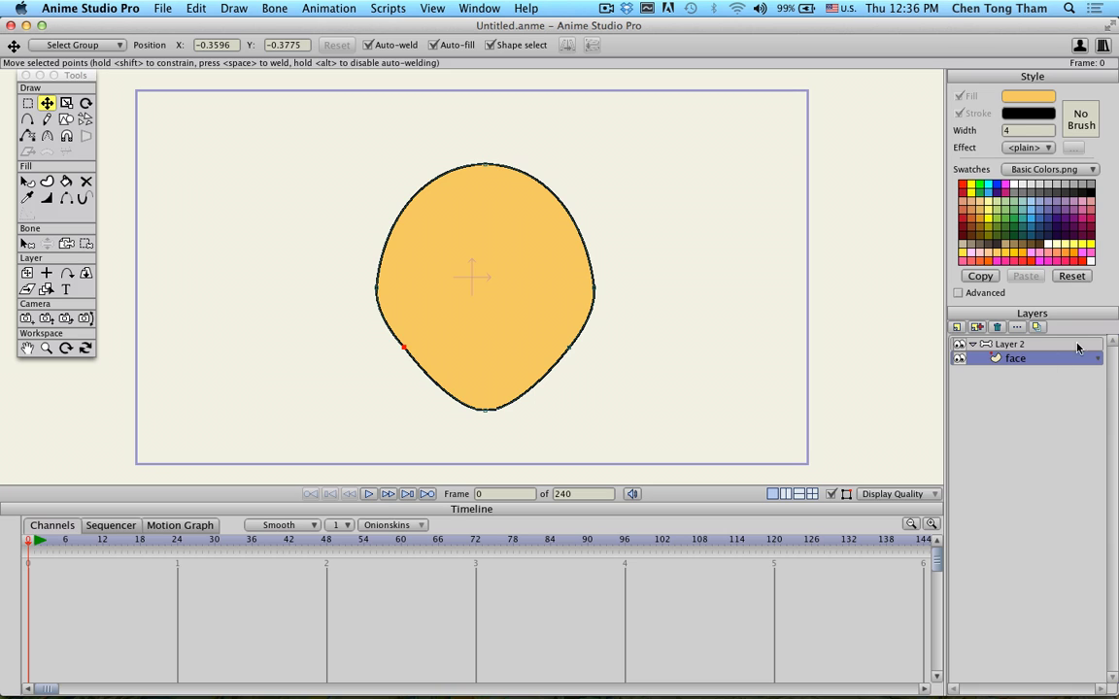
# Step: Add a Vector layer named eyes above the face layer inside the bone layer
pyautogui.click(957, 328)
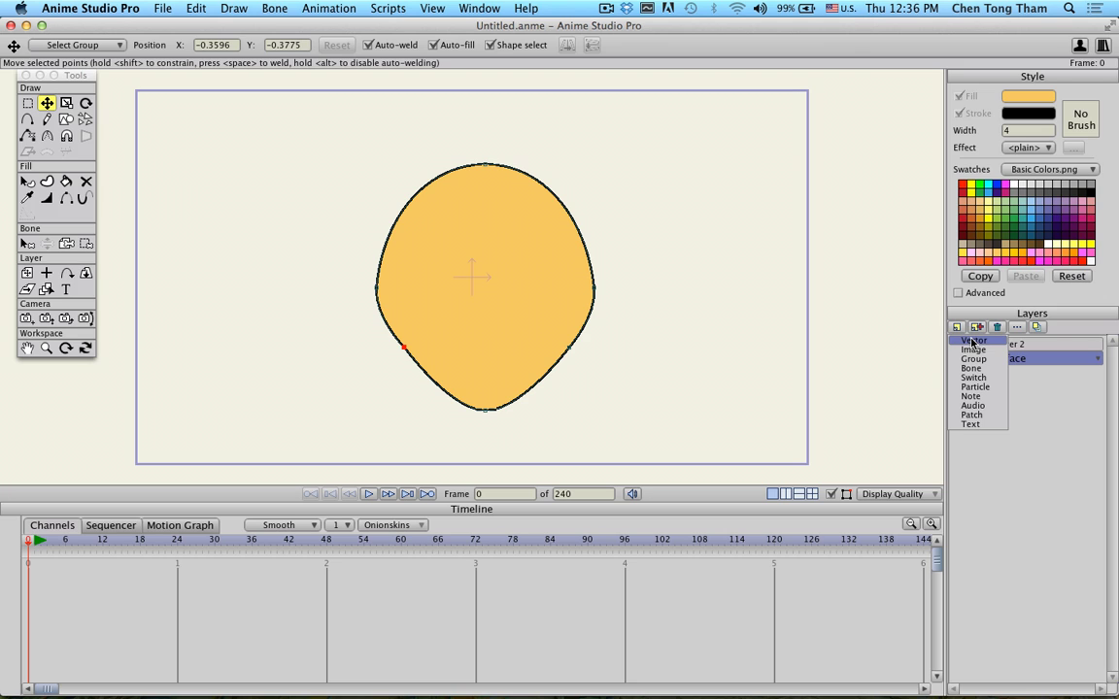
pyautogui.click(972, 342)
pyautogui.write('eyes')
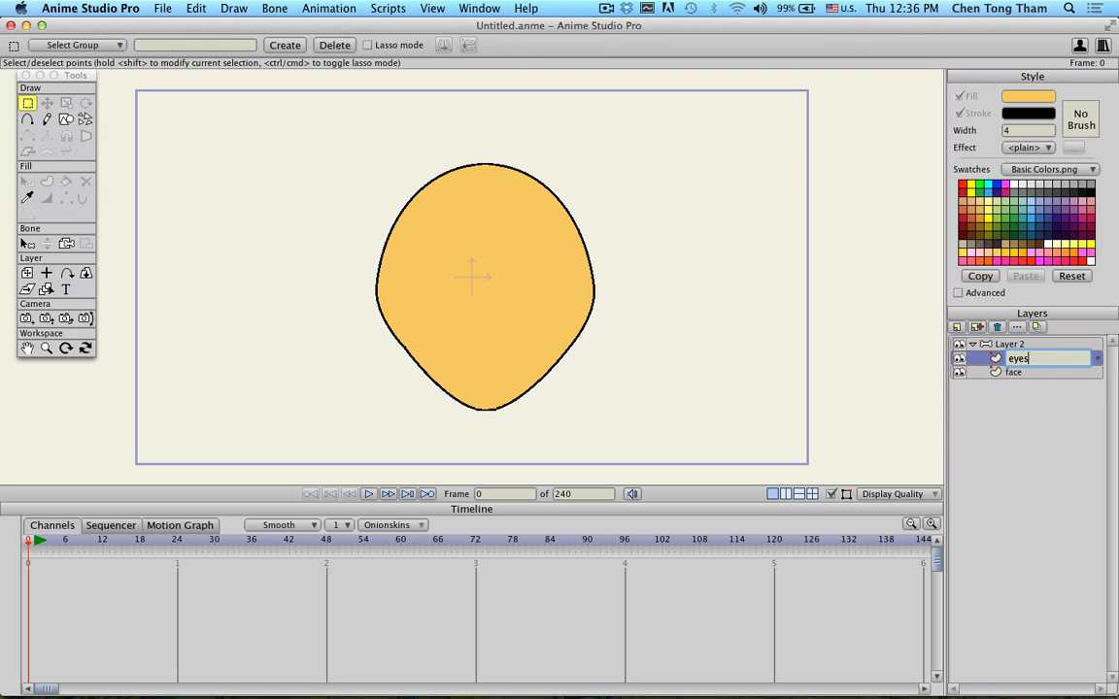
pyautogui.press('Return')
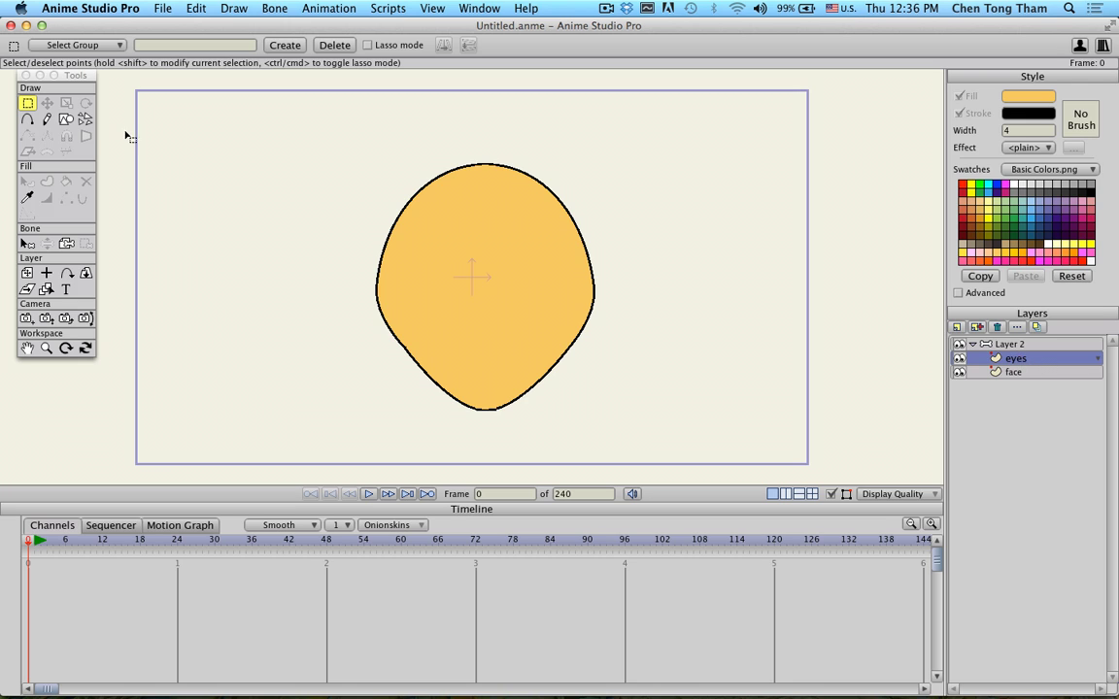
# Step: Set the fill to white (FFFFFF) and draw a small upright oval to the right of the face as an eye
pyautogui.click(64, 119)
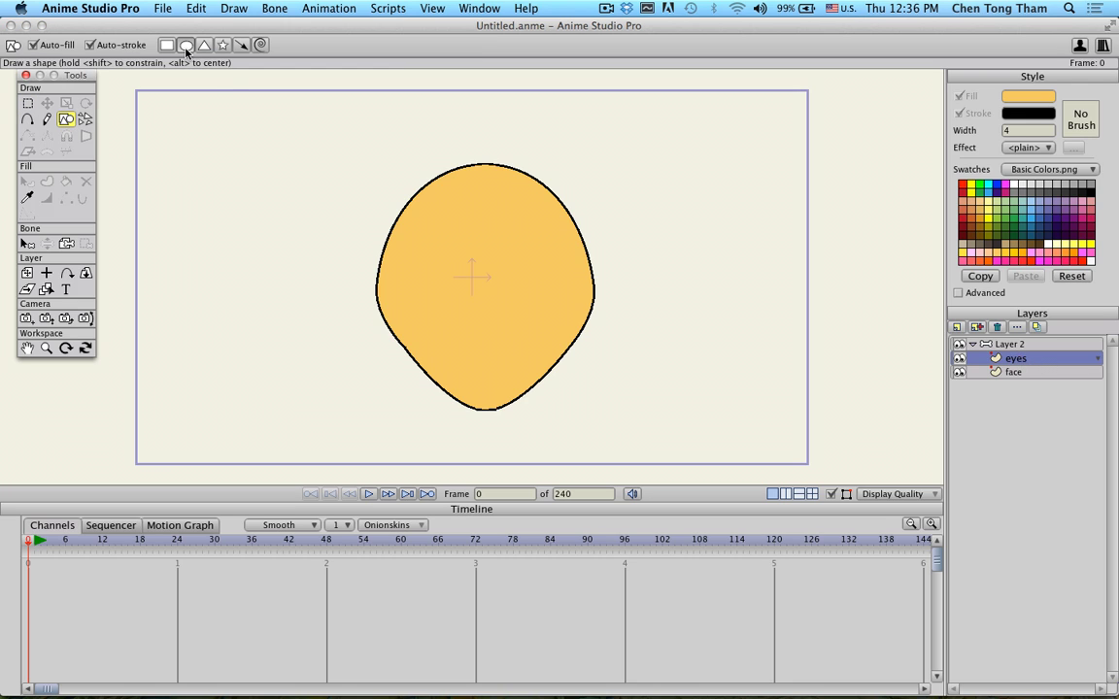
pyautogui.click(1007, 100)
pyautogui.click(410, 257)
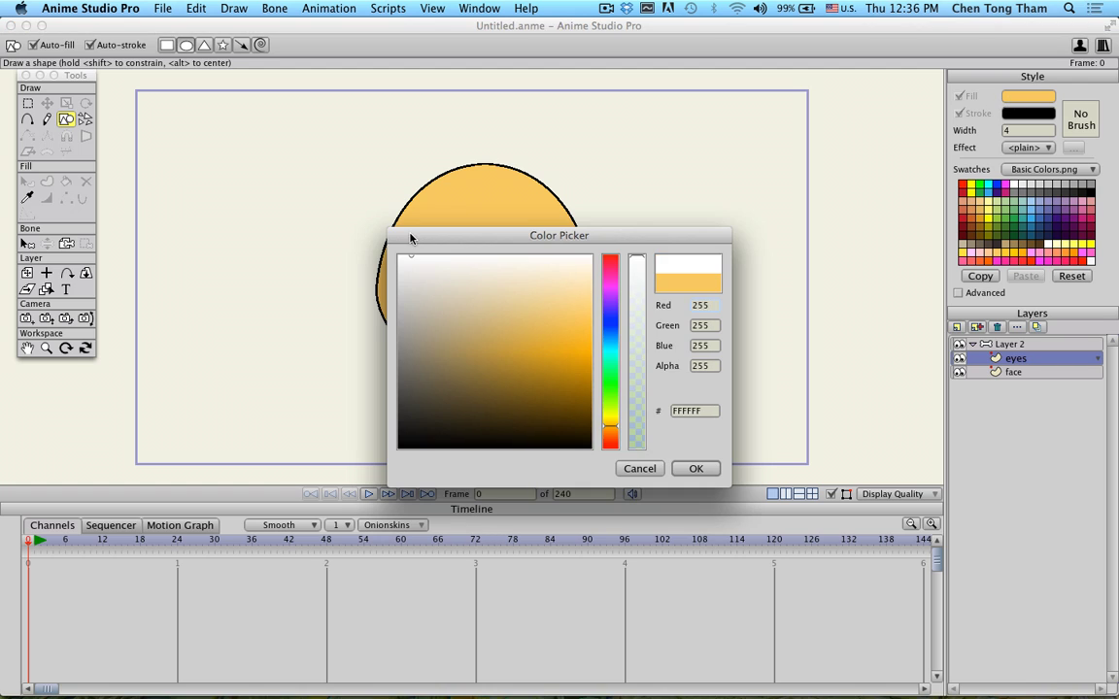
pyautogui.click(697, 469)
pyautogui.moveTo(635, 213); pyautogui.dragTo(682, 275)
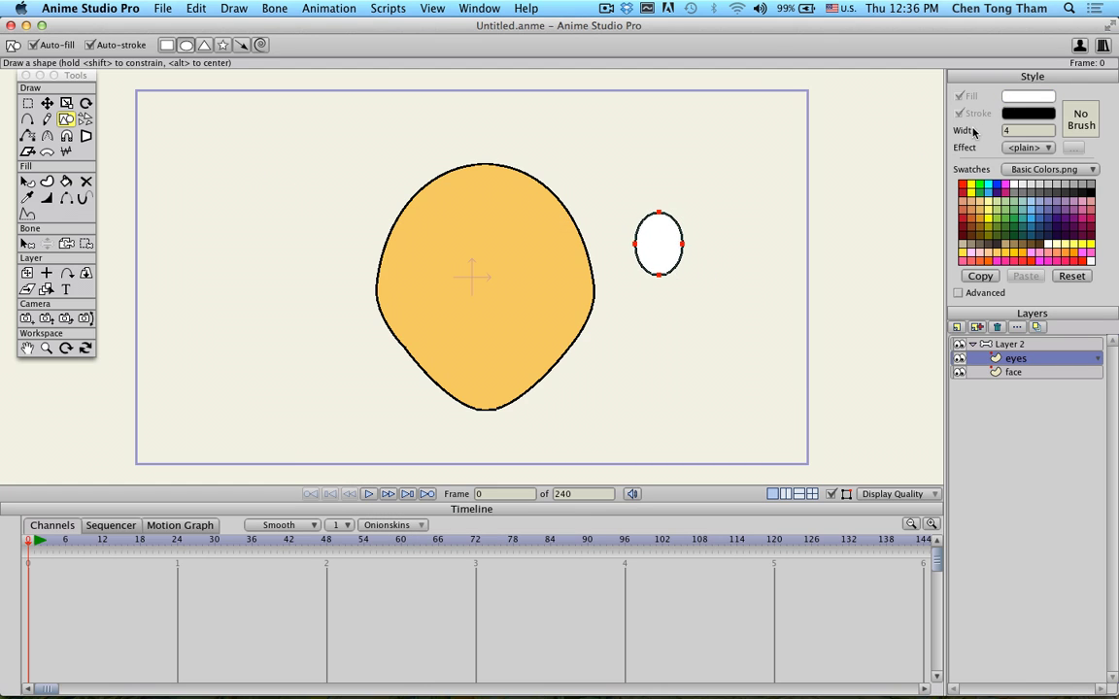
# Step: Set the fill to near-black 201212 and draw a smaller oval pupil inside the white eye
pyautogui.click(1017, 99)
pyautogui.click(452, 430)
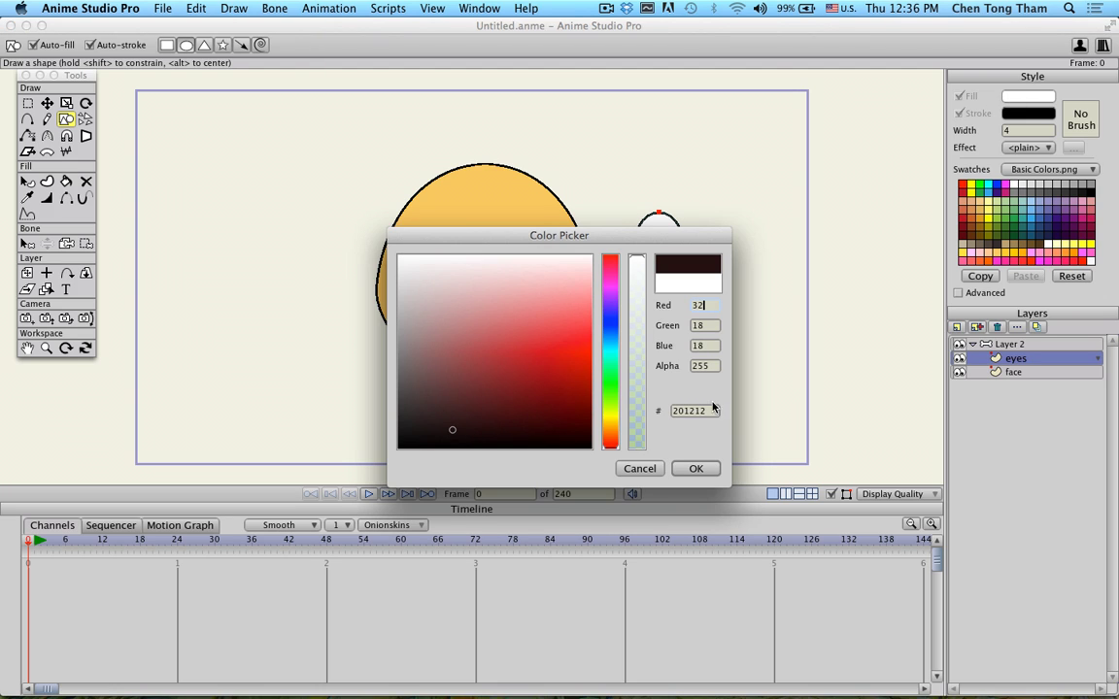
pyautogui.click(696, 470)
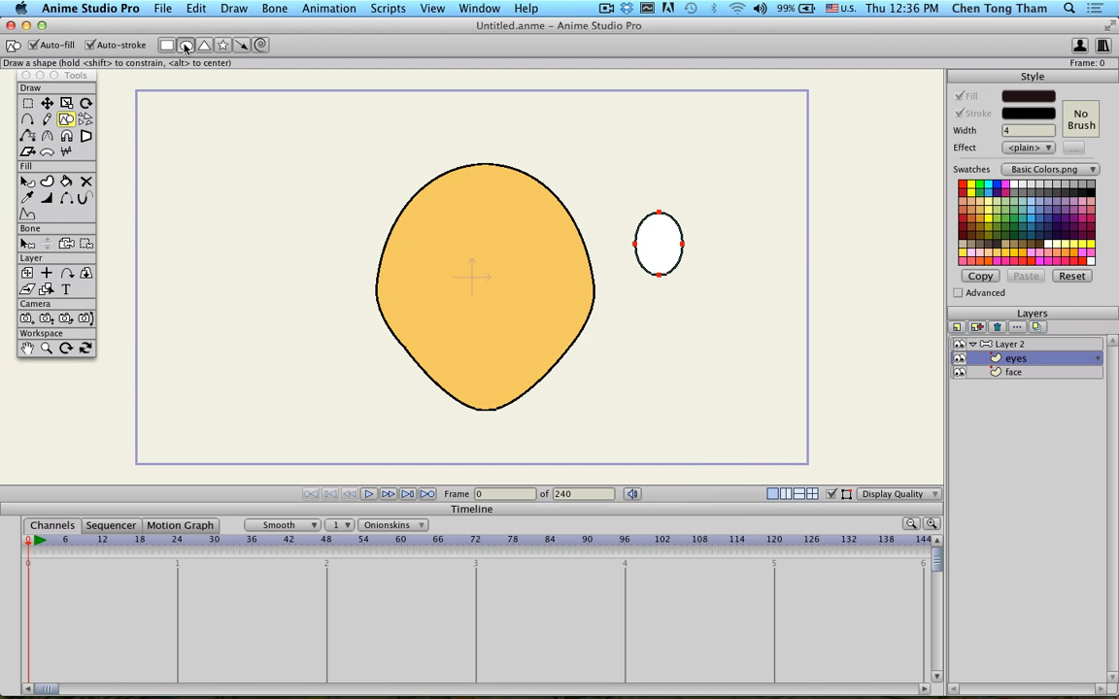
pyautogui.moveTo(650, 231); pyautogui.dragTo(671, 262)
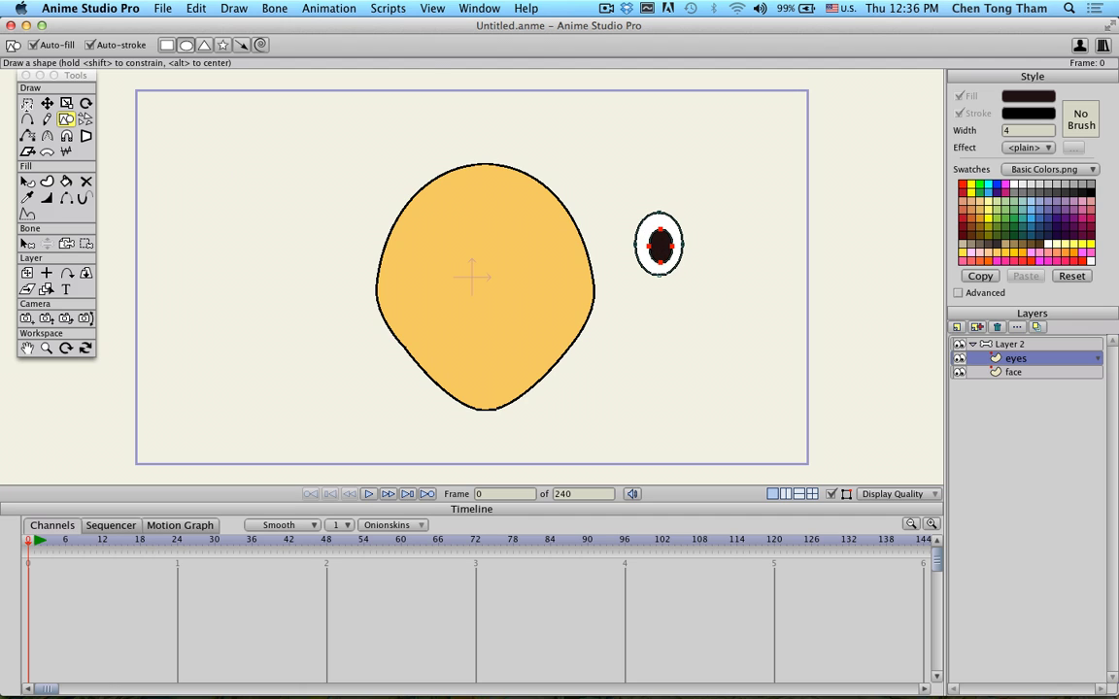
# Step: Select all points of the eye and pupil and move them onto the left half of the face
pyautogui.click(46, 102)
pyautogui.moveTo(611, 174)
pyautogui.mouseDown()
pyautogui.moveTo(673, 268)
pyautogui.moveTo(612, 175)
pyautogui.mouseUp()
pyautogui.click(622, 175)
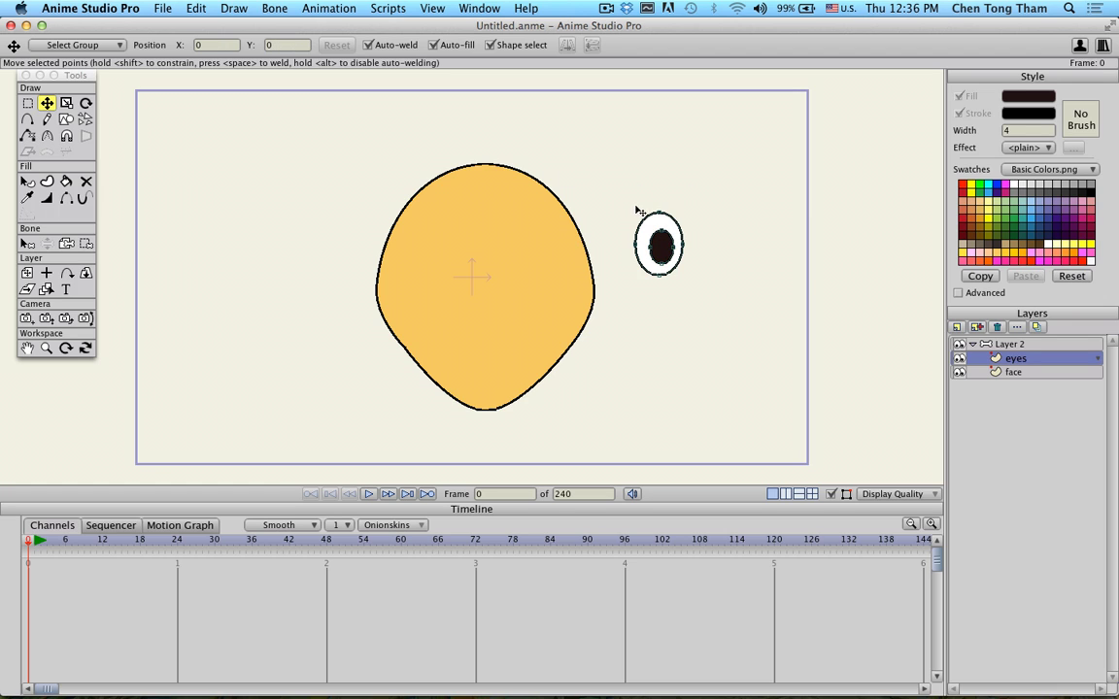
pyautogui.press('super+a')
pyautogui.moveTo(677, 254); pyautogui.dragTo(458, 265)
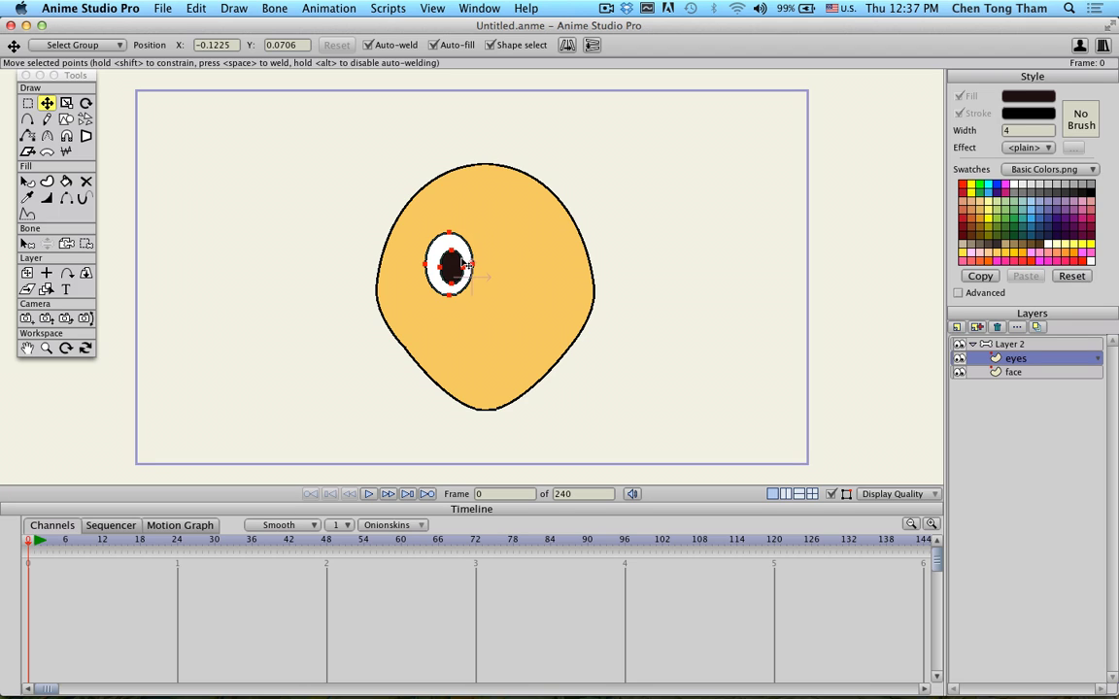
# Step: Duplicate the eye to the right of the original and move the original eye closer to the copy
pyautogui.moveTo(451, 267); pyautogui.dragTo(516, 266)
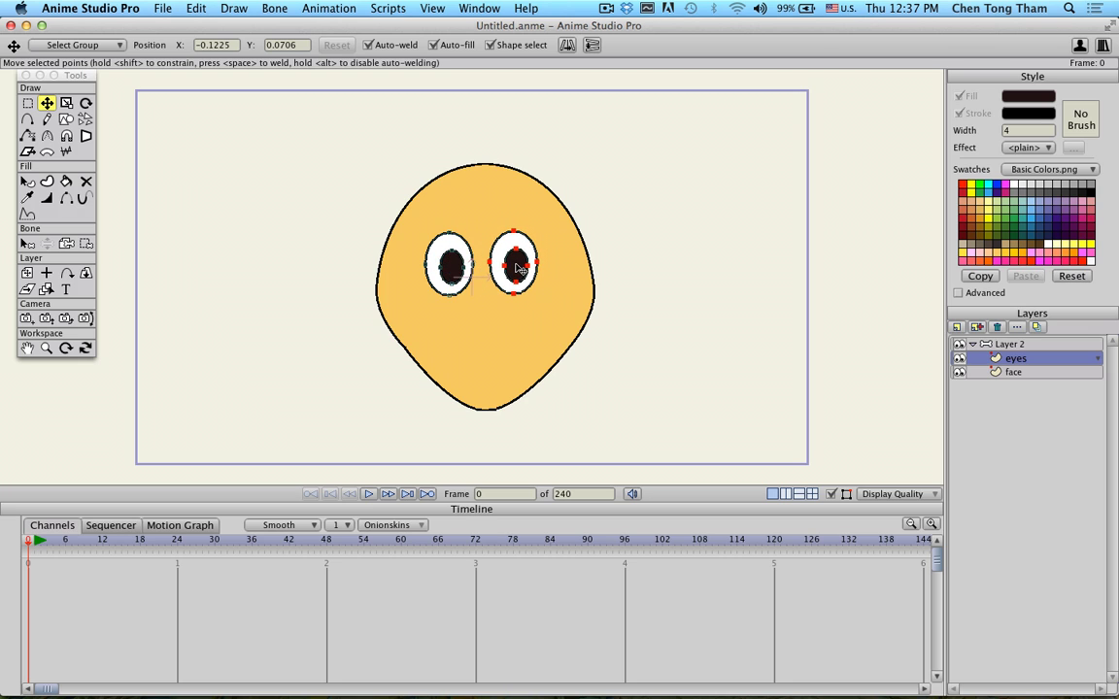
pyautogui.click(452, 268)
pyautogui.click(460, 243)
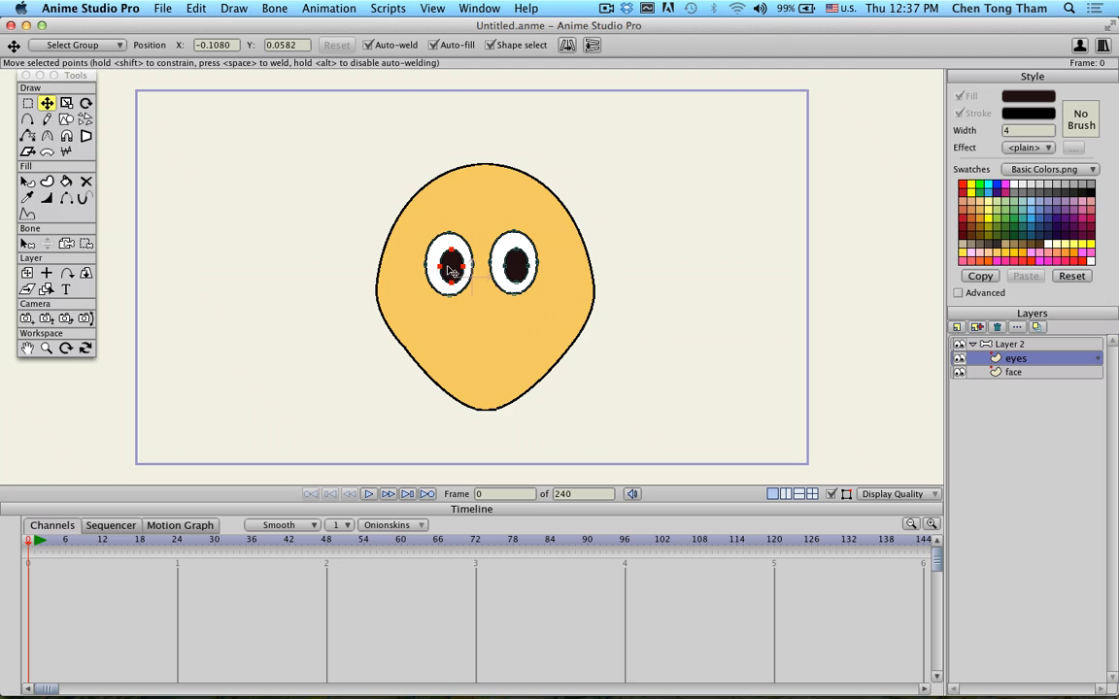
pyautogui.moveTo(450, 270)
pyautogui.mouseDown()
pyautogui.moveTo(463, 269)
pyautogui.moveTo(452, 271)
pyautogui.mouseUp()
pyautogui.click(647, 276)
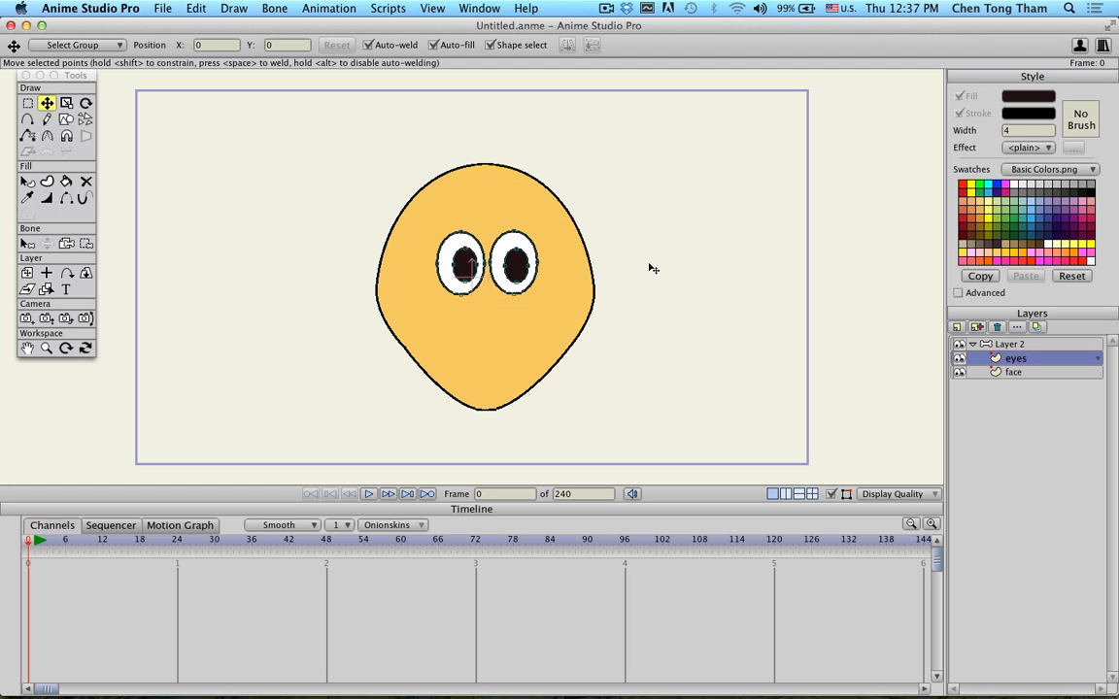
# Step: Add a short upright bone to the bone layer, in the empty area to the left of the face's lower half
pyautogui.click(1007, 345)
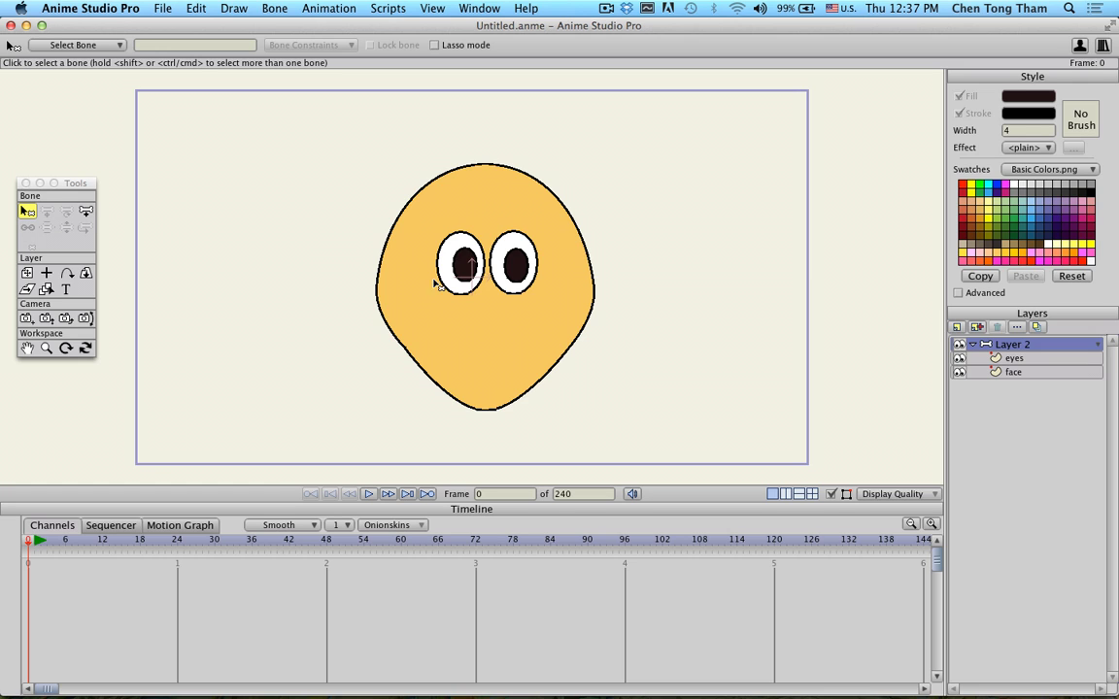
pyautogui.click(86, 211)
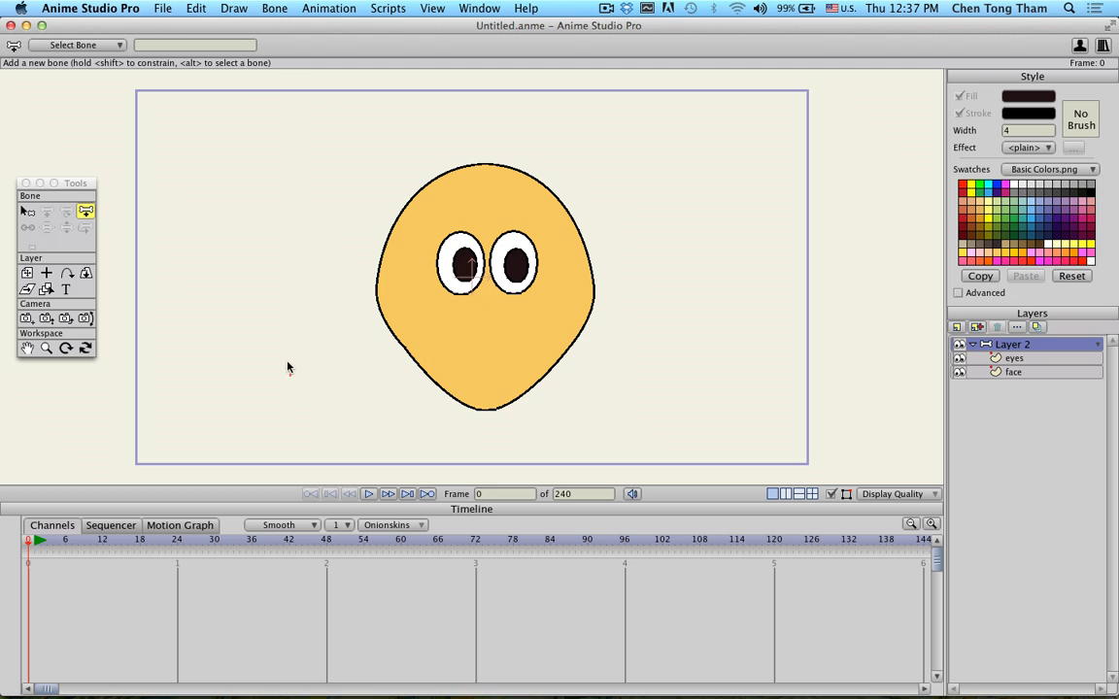
pyautogui.moveTo(290, 375); pyautogui.dragTo(289, 334)
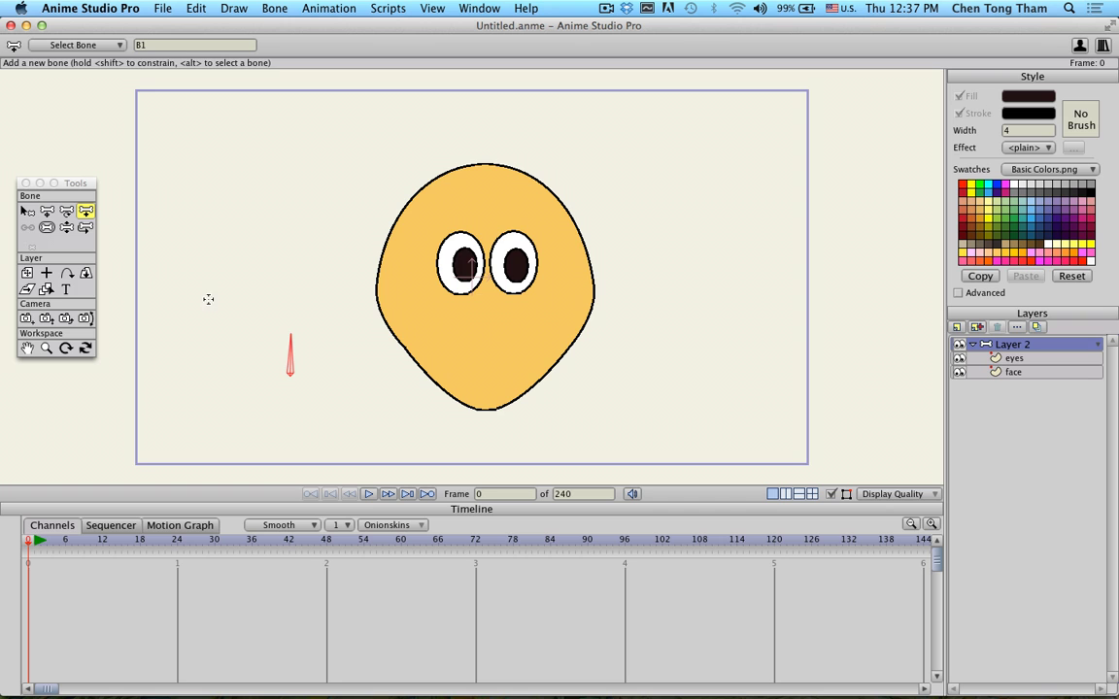
# Step: Try tilting the bone with Manipulate Bones to test its influence on the artwork, and undo the change
pyautogui.click(66, 228)
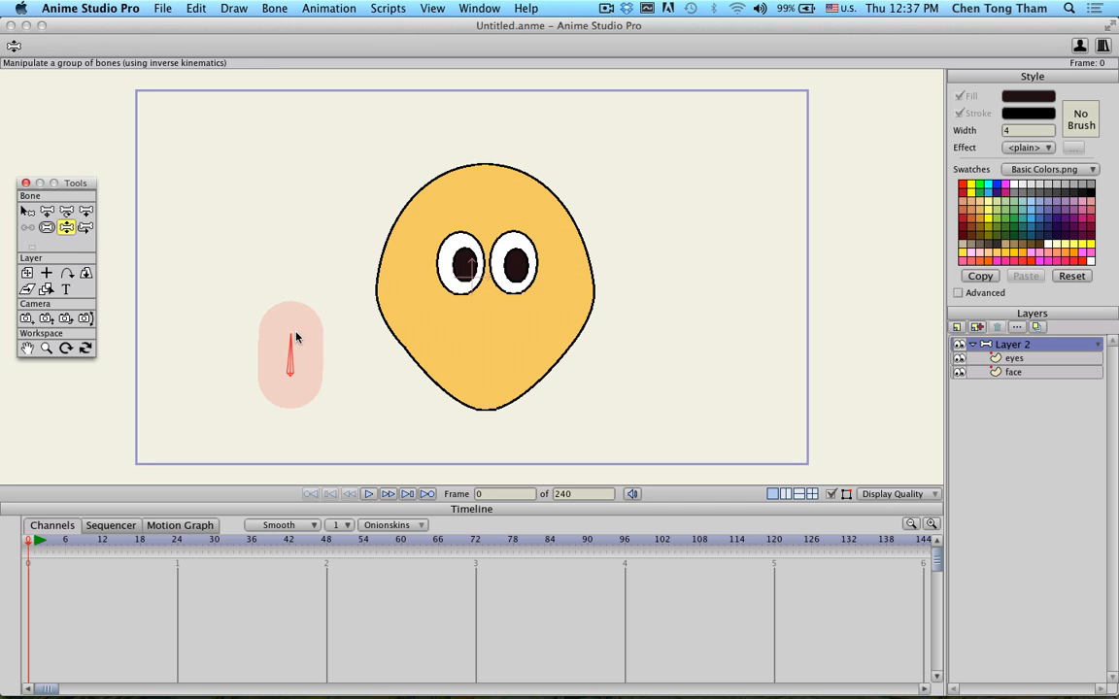
pyautogui.moveTo(294, 338)
pyautogui.mouseDown()
pyautogui.moveTo(335, 342)
pyautogui.moveTo(215, 353)
pyautogui.moveTo(185, 324)
pyautogui.moveTo(336, 358)
pyautogui.moveTo(290, 328)
pyautogui.mouseUp()
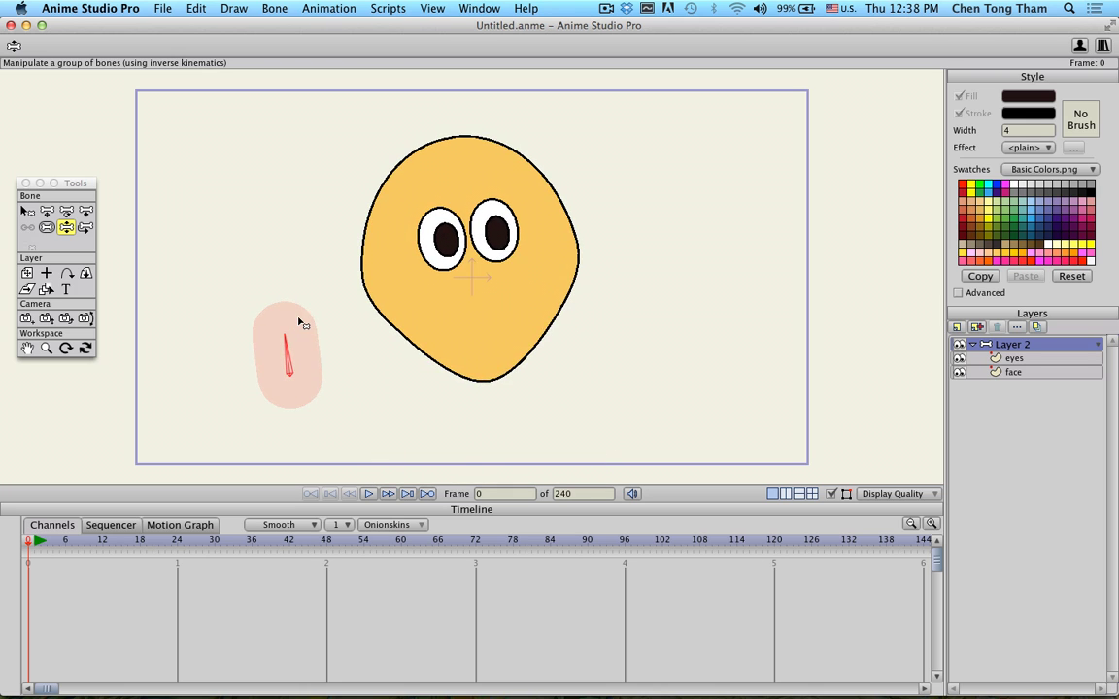
pyautogui.press('super+z')
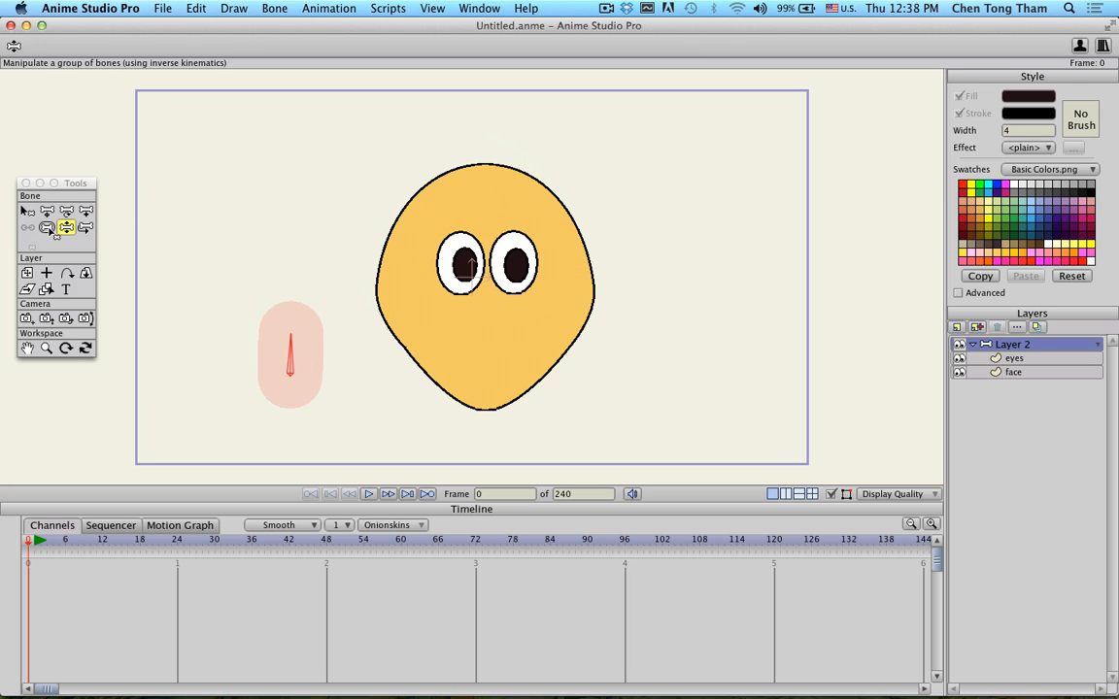
# Step: Set the bone strength to 0 and test the bone's movement with Manipulate Bones
pyautogui.click(46, 227)
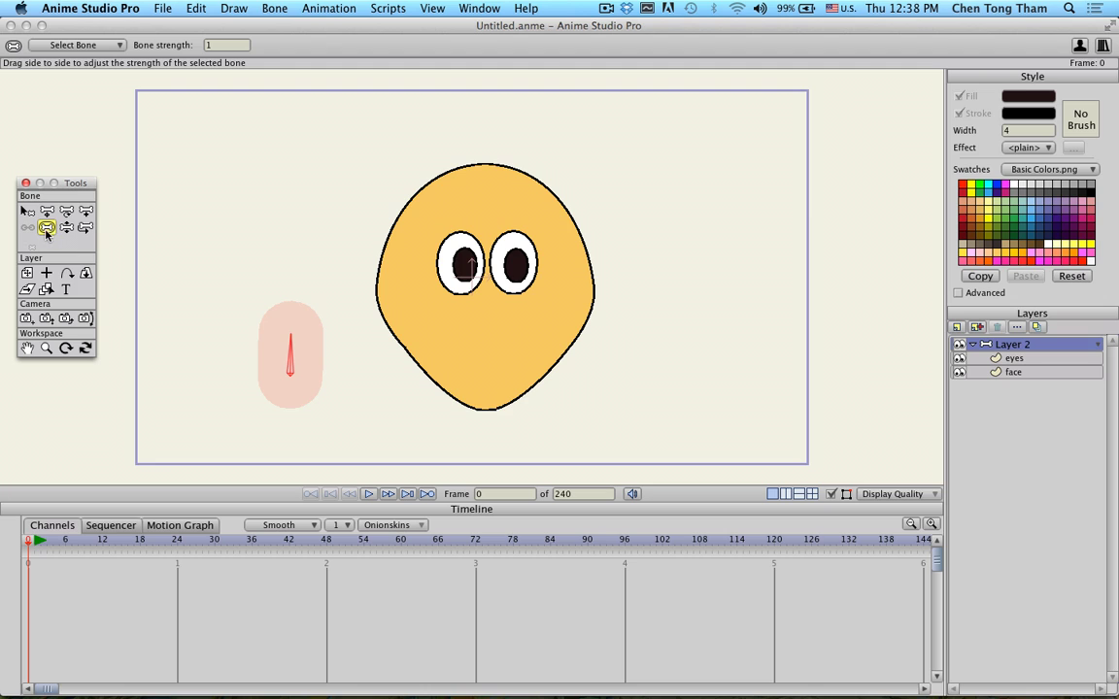
pyautogui.moveTo(314, 347); pyautogui.dragTo(268, 358)
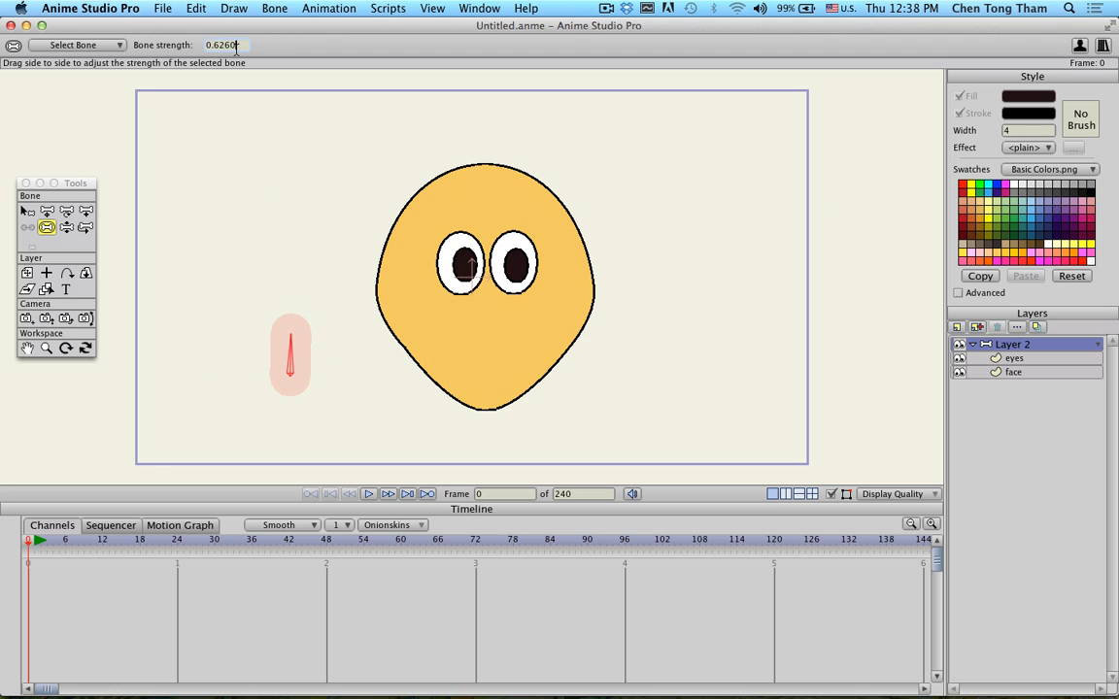
pyautogui.write('0')
pyautogui.press('Return')
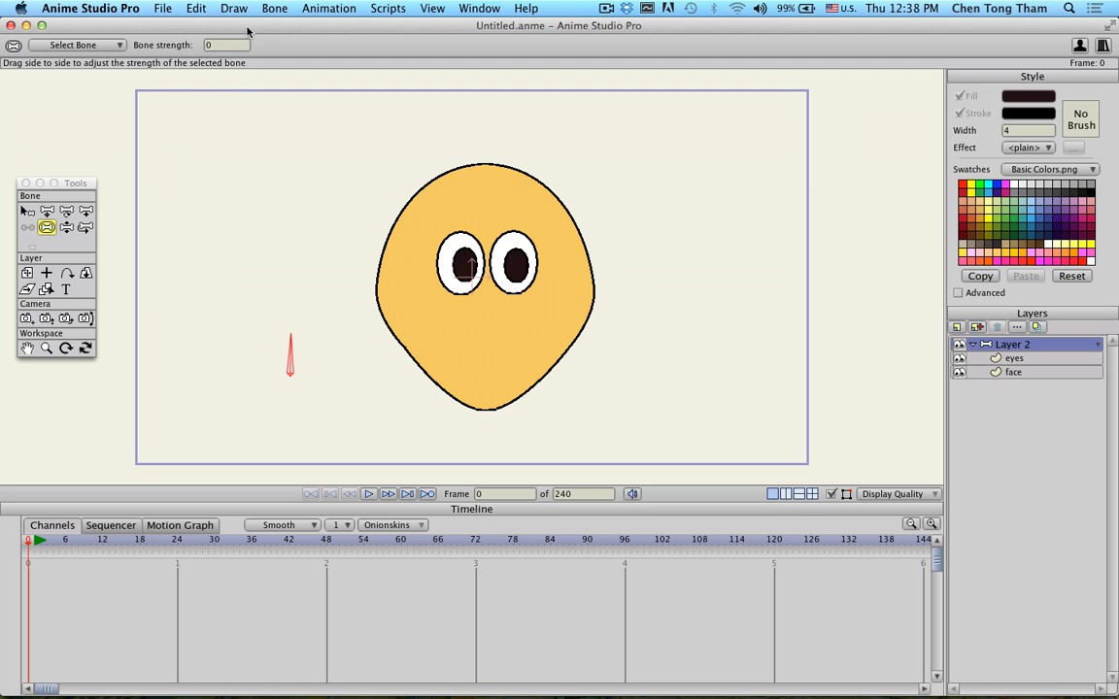
pyautogui.click(68, 228)
pyautogui.moveTo(290, 352); pyautogui.dragTo(290, 321)
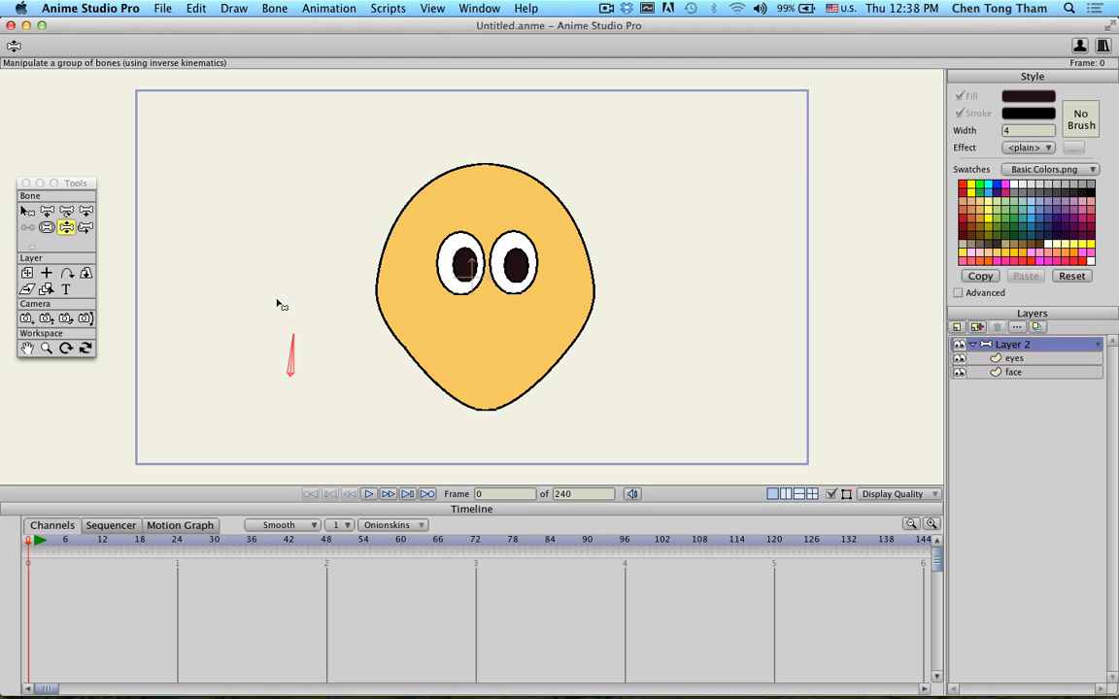
# Step: Enable angle constraints of -70 to 70 degrees on the bone and test its limited swing
pyautogui.click(27, 210)
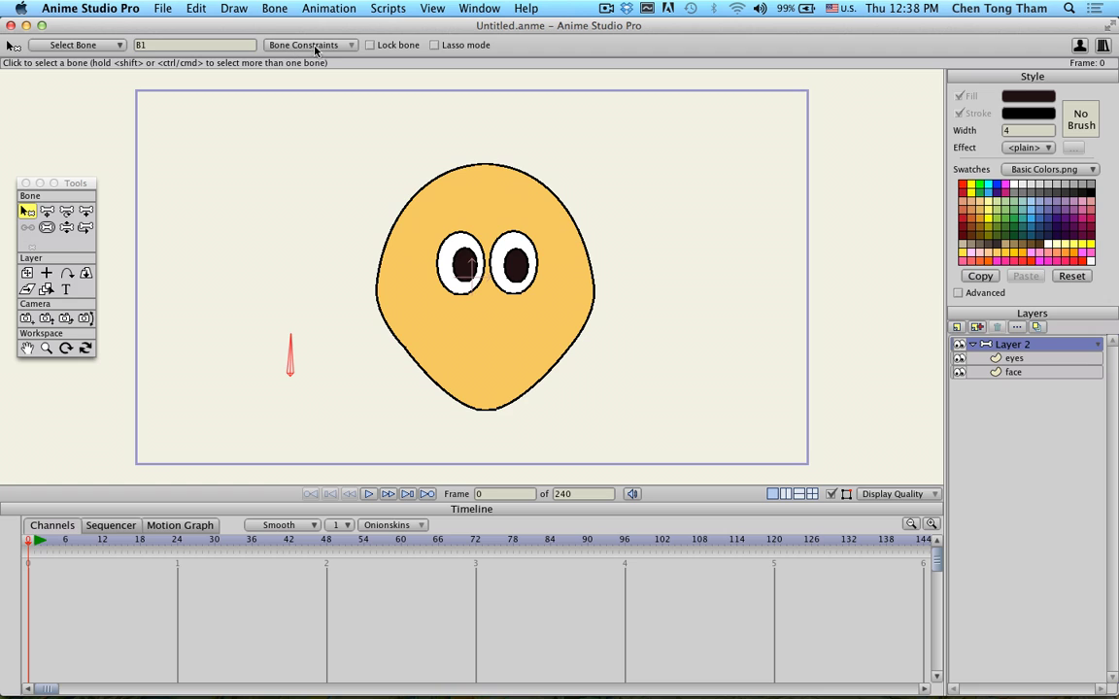
pyautogui.click(350, 47)
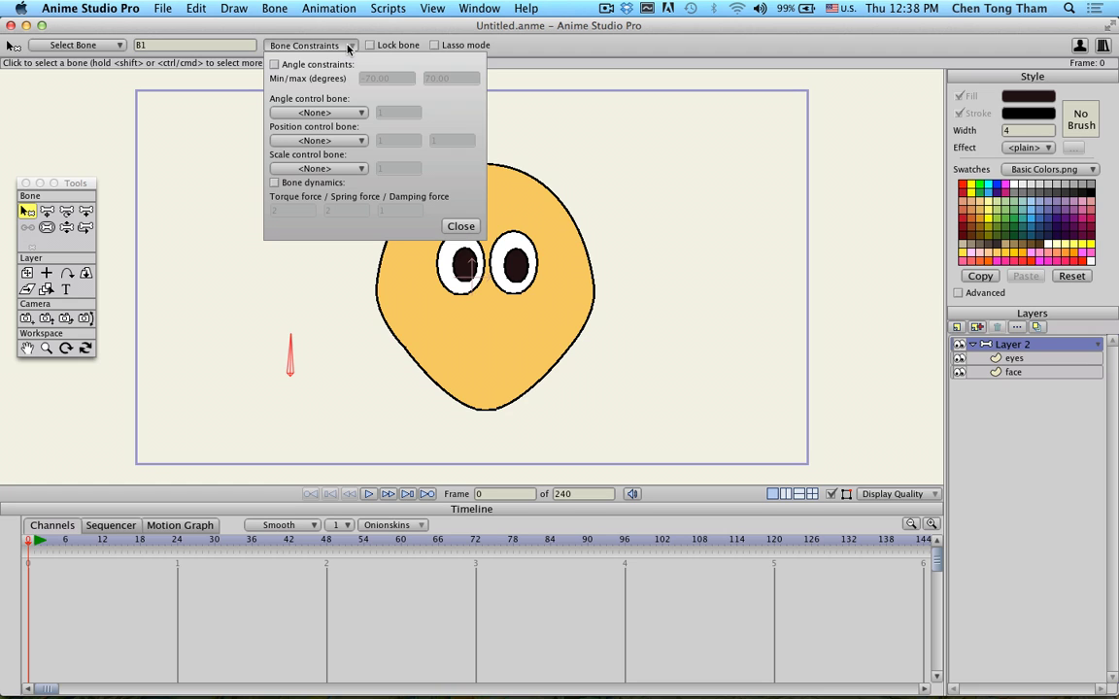
pyautogui.click(276, 65)
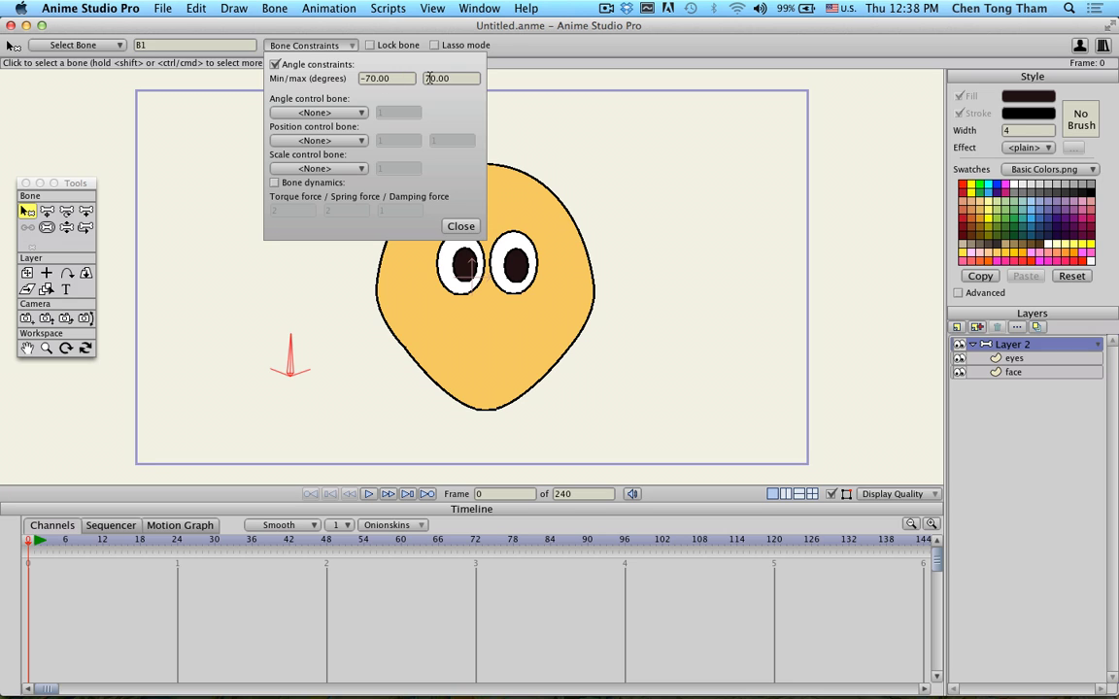
pyautogui.click(466, 225)
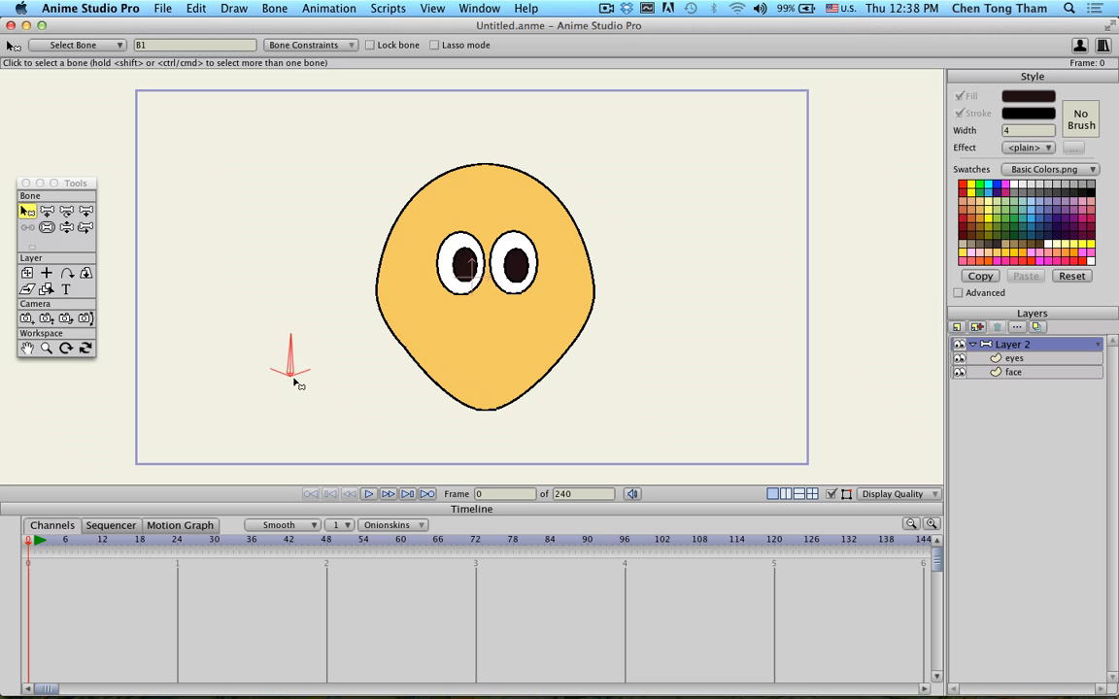
pyautogui.click(66, 226)
pyautogui.moveTo(290, 362); pyautogui.dragTo(291, 332)
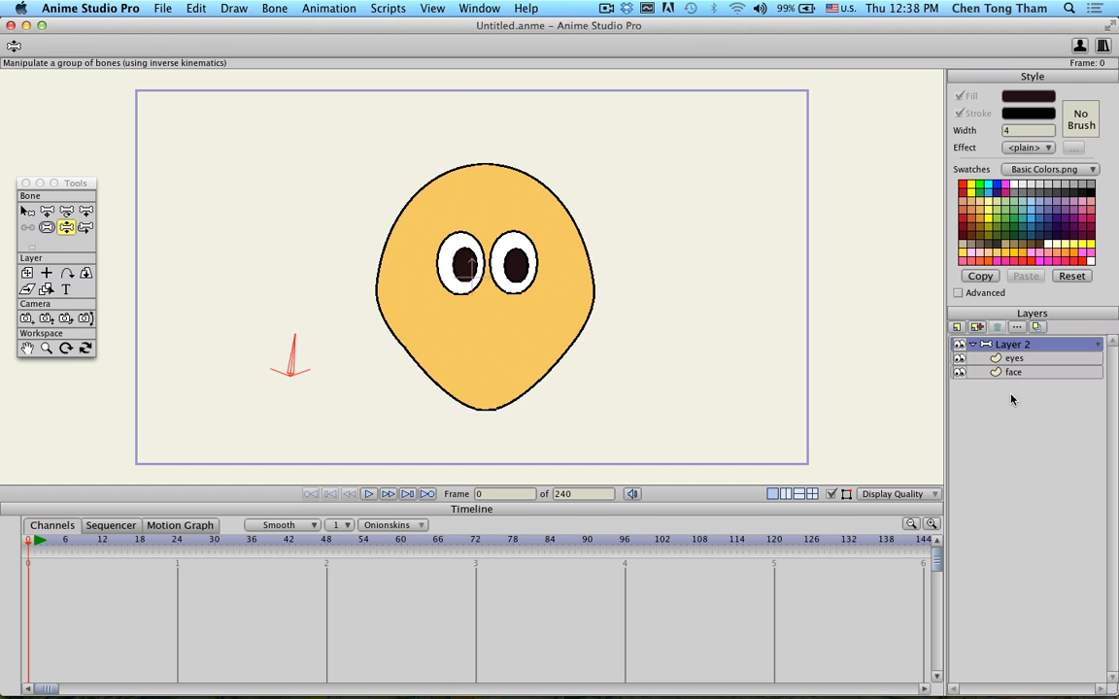
# Step: Review the minimum and maximum angle settings in the bone's constraints
pyautogui.click(28, 212)
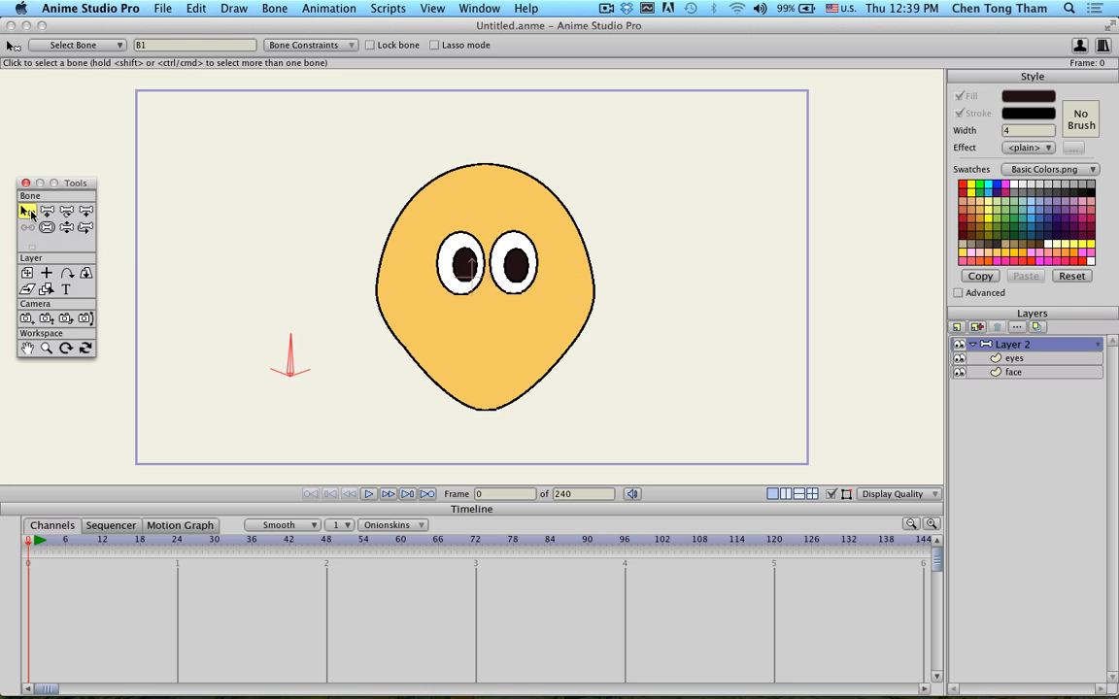
pyautogui.click(311, 45)
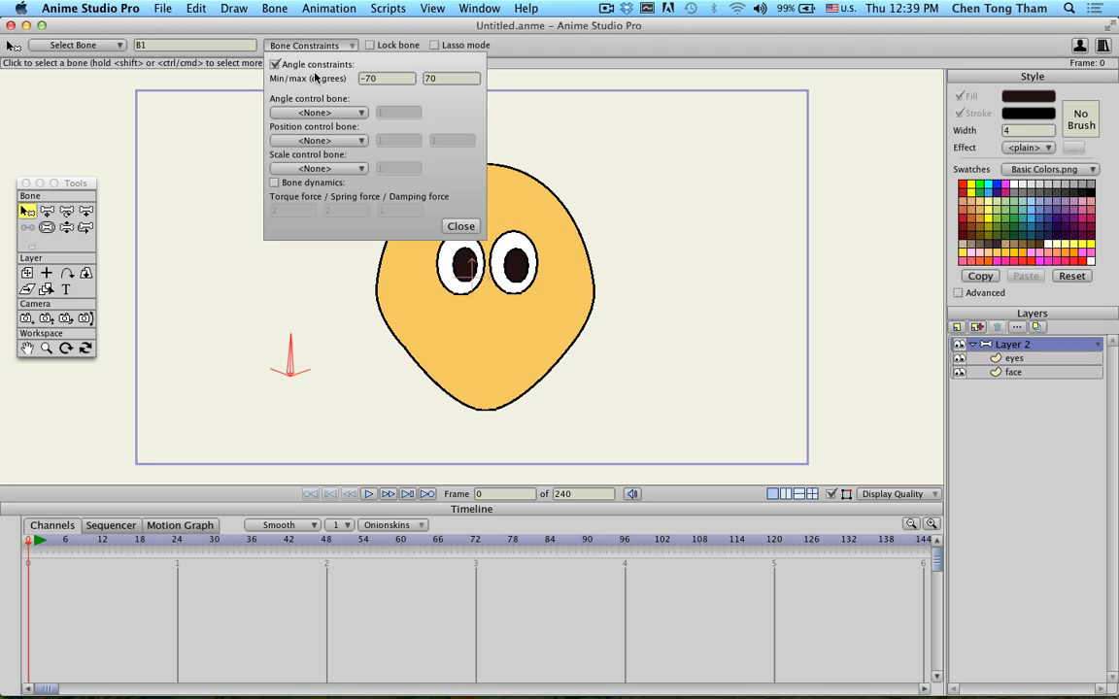
pyautogui.click(462, 225)
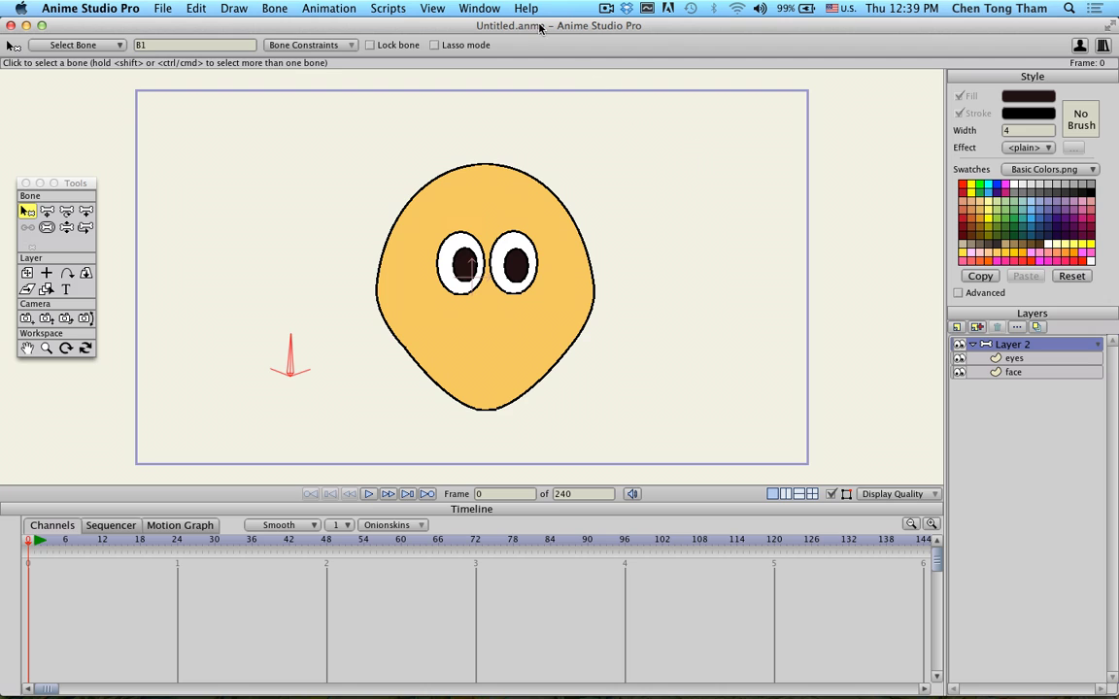
# Step: Create an action named B1 for the bone layer and rotate the bone clockwise to 18.9333 degrees in it
pyautogui.click(493, 7)
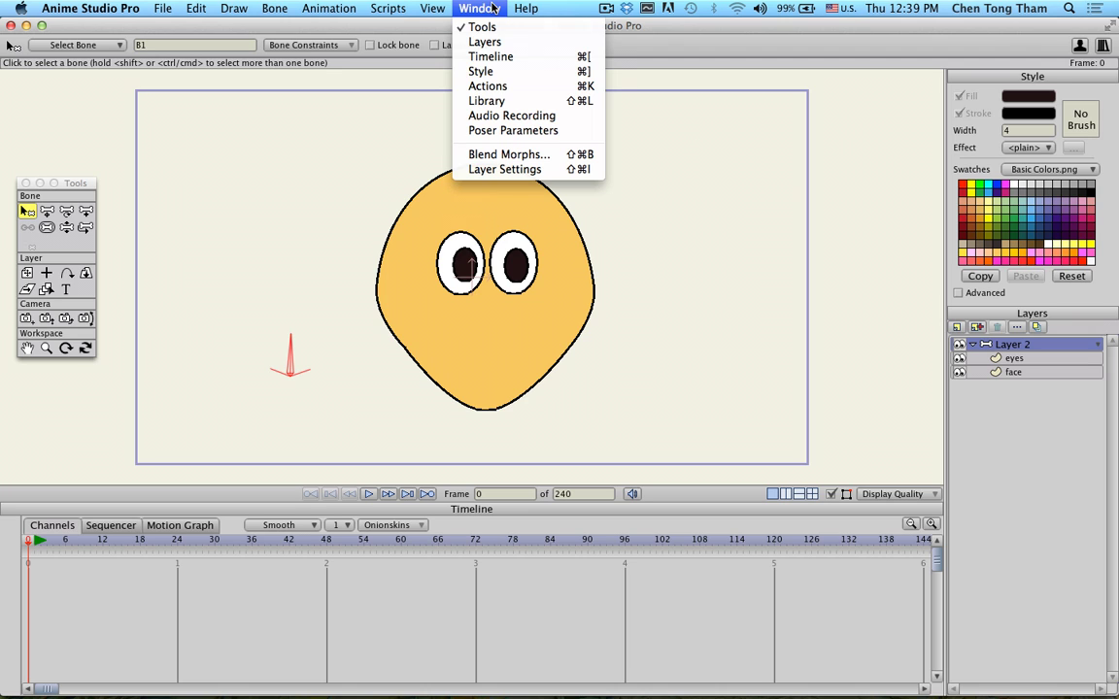
pyautogui.click(487, 86)
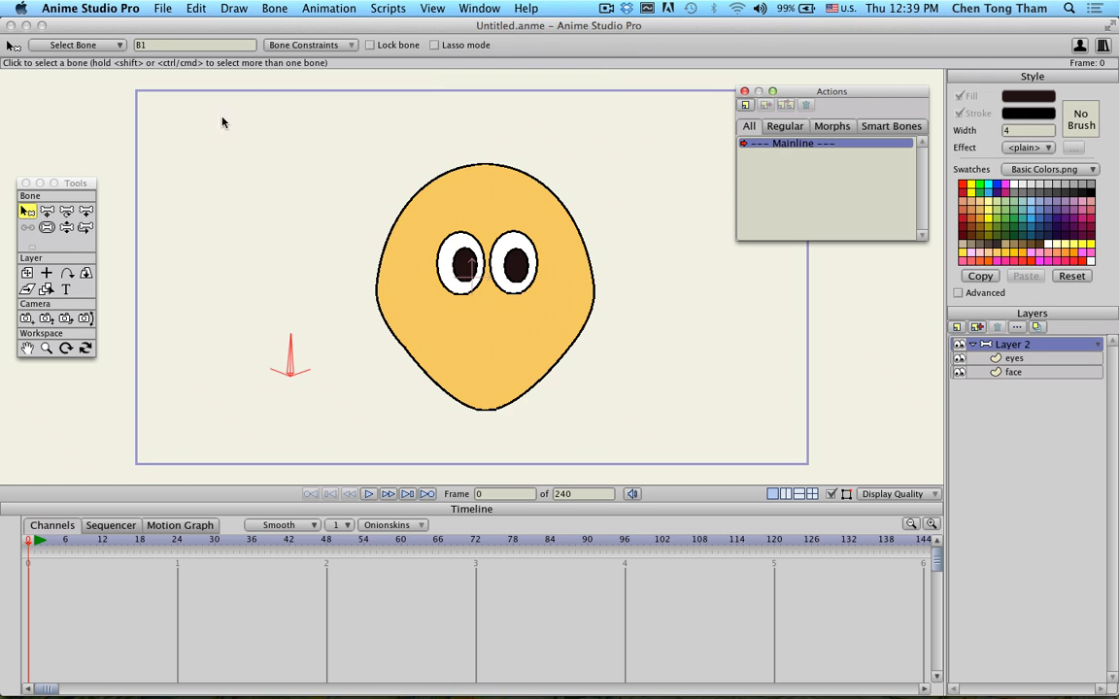
pyautogui.click(745, 105)
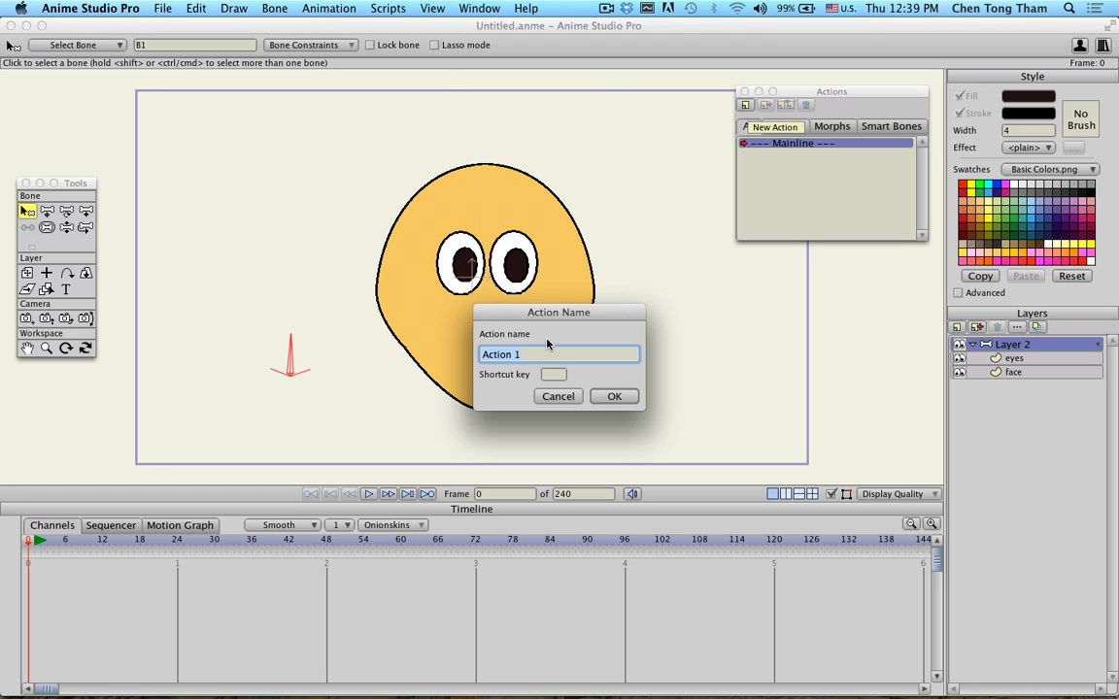
pyautogui.write('B1')
pyautogui.press('Return')
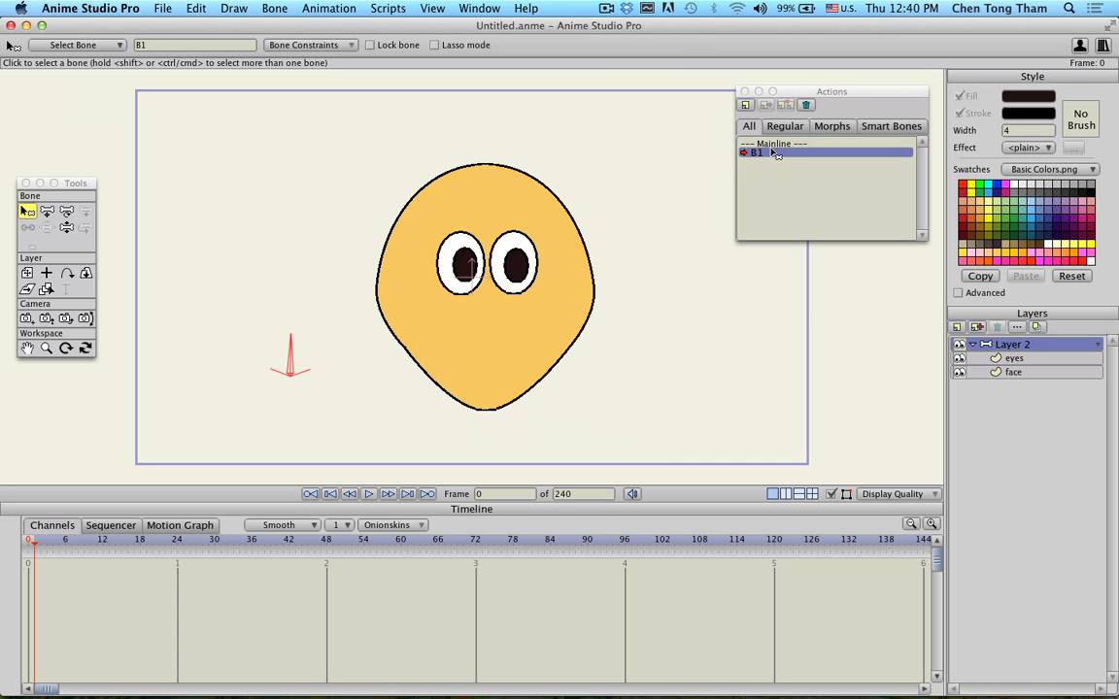
pyautogui.click(66, 210)
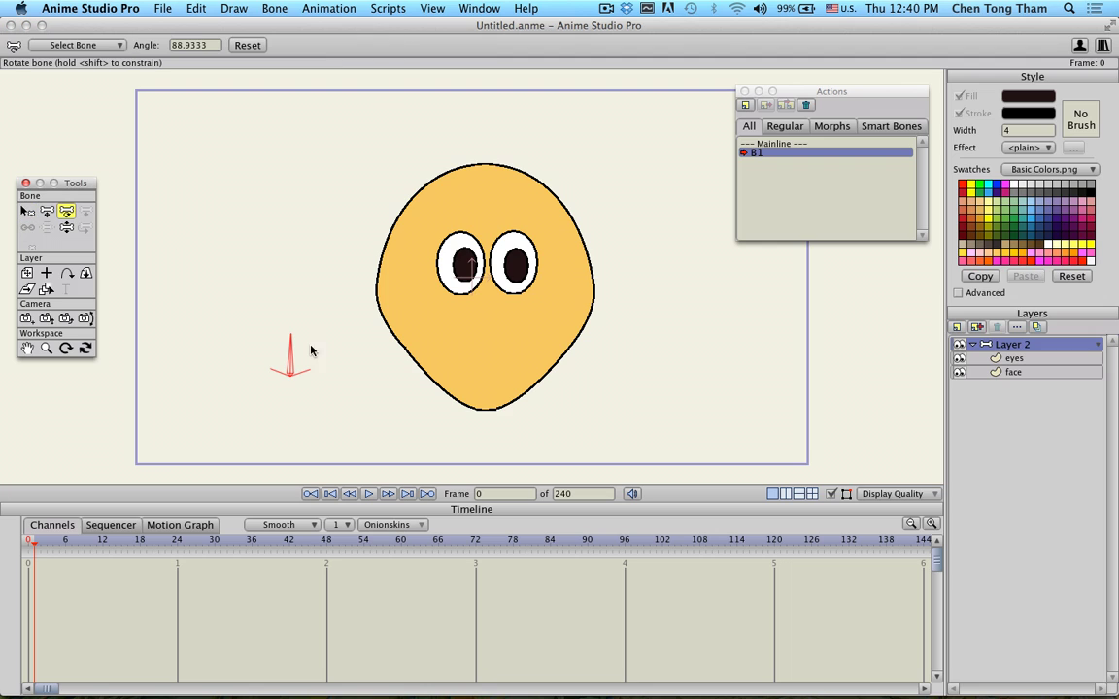
pyautogui.moveTo(289, 347); pyautogui.dragTo(340, 384)
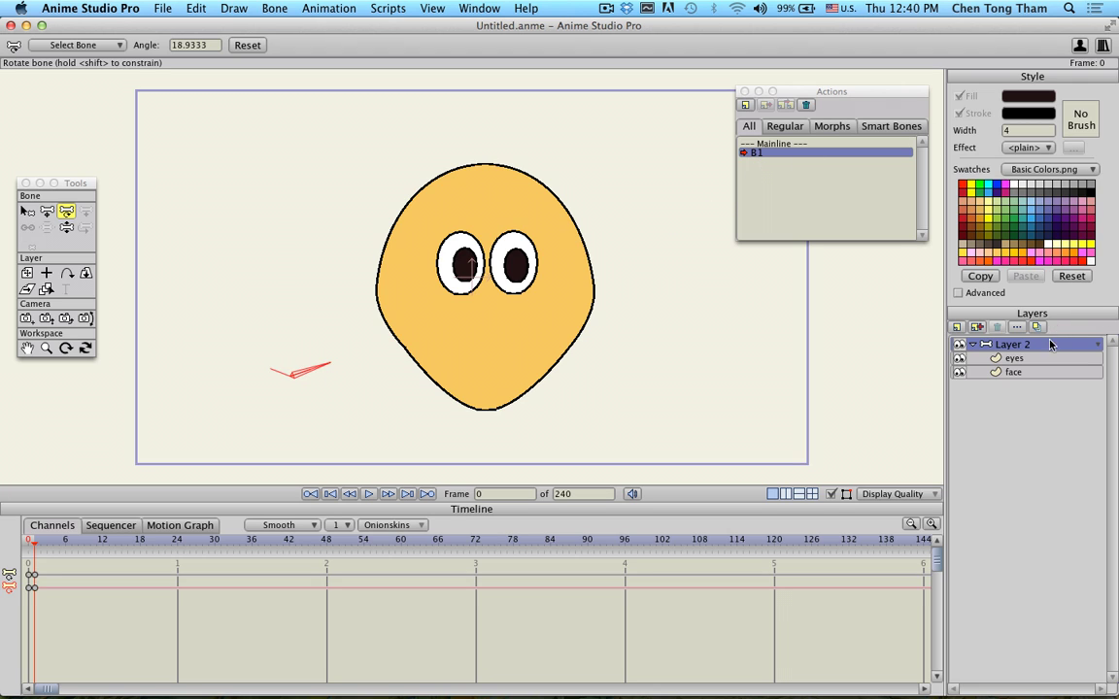
# Step: In the B1 action, move both eyes and pupils on the eyes layer toward the right edge of the face
pyautogui.click(1015, 360)
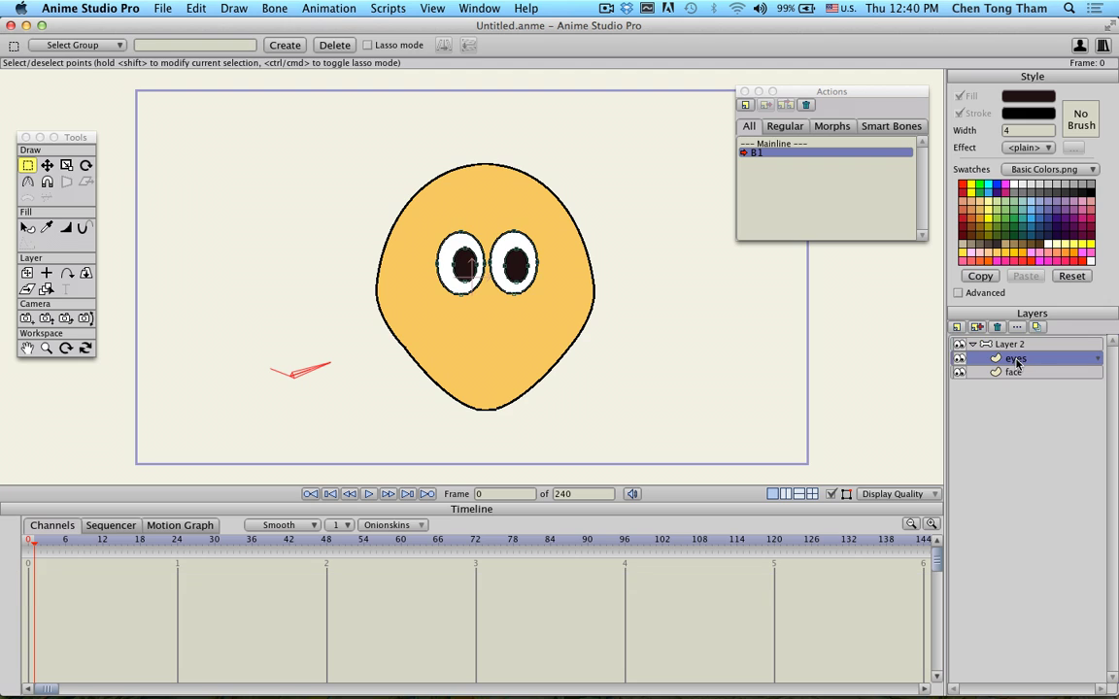
pyautogui.click(46, 165)
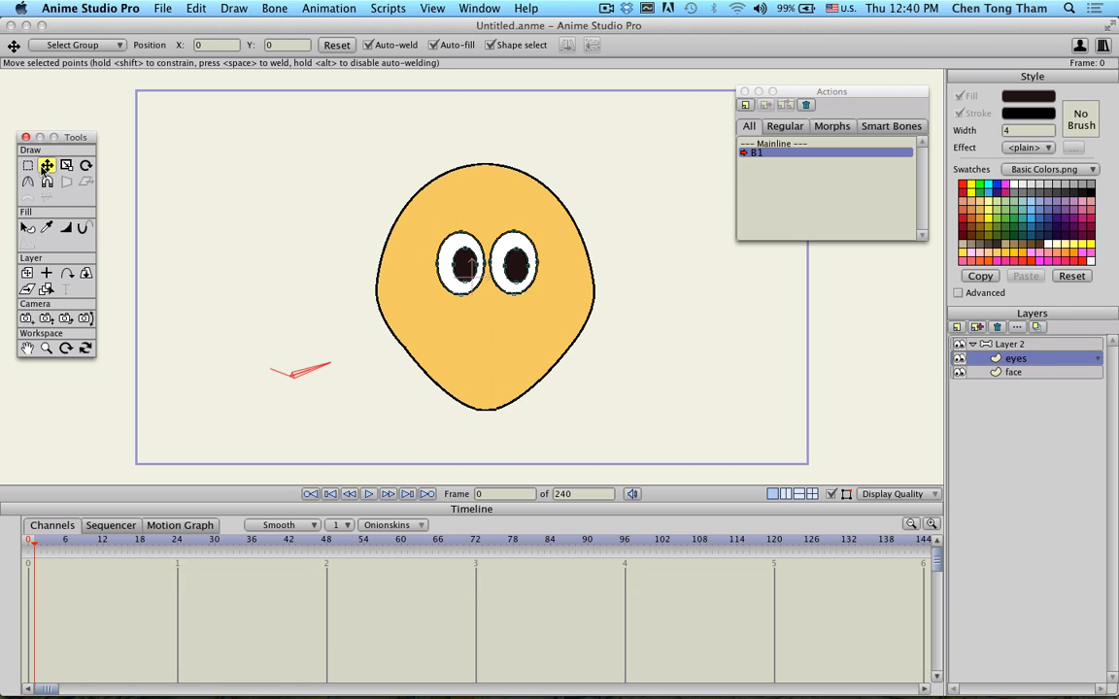
pyautogui.moveTo(517, 267); pyautogui.dragTo(552, 271)
pyautogui.moveTo(467, 273); pyautogui.dragTo(495, 275)
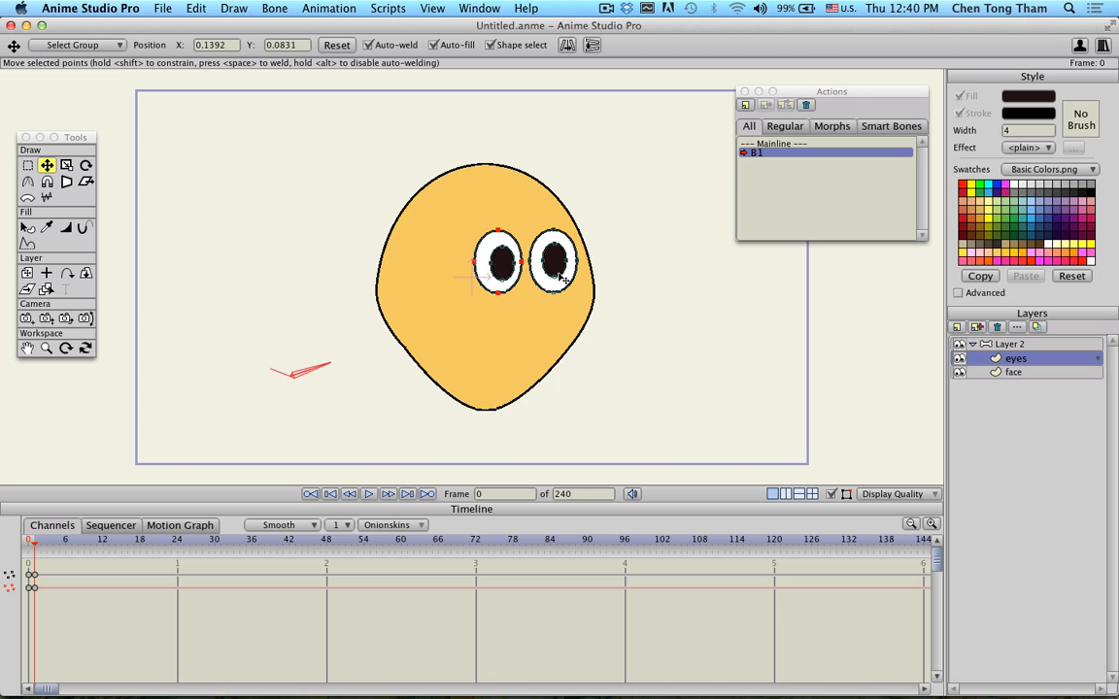
pyautogui.moveTo(562, 266); pyautogui.dragTo(581, 265)
pyautogui.click(572, 270)
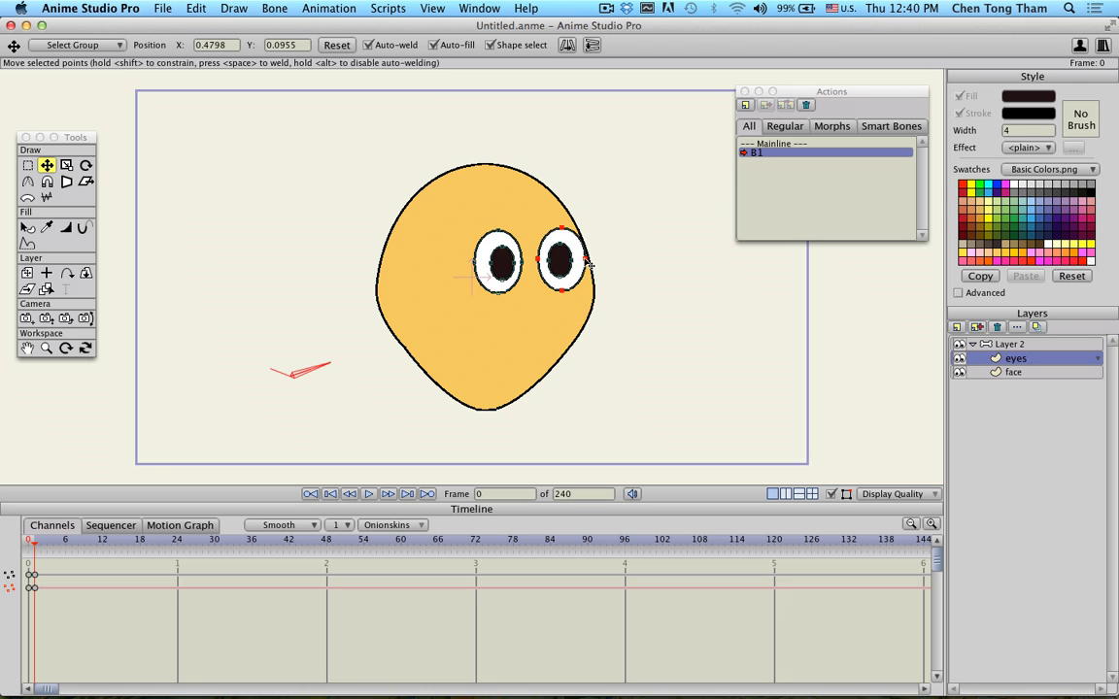
pyautogui.click(632, 254)
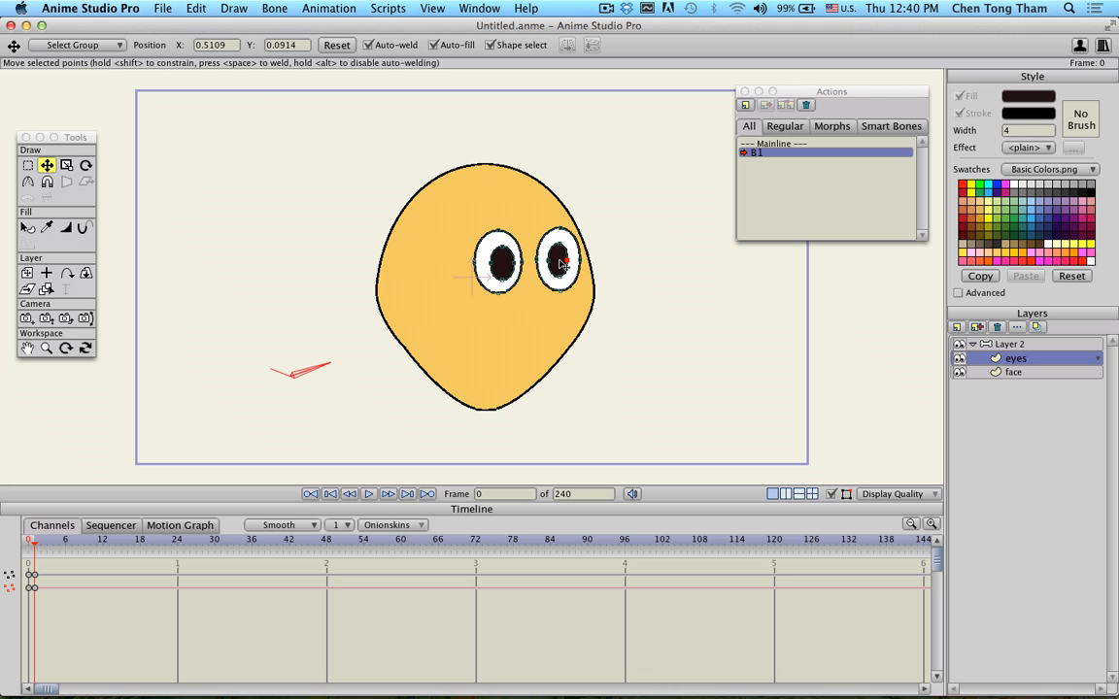
pyautogui.moveTo(561, 260); pyautogui.dragTo(505, 272)
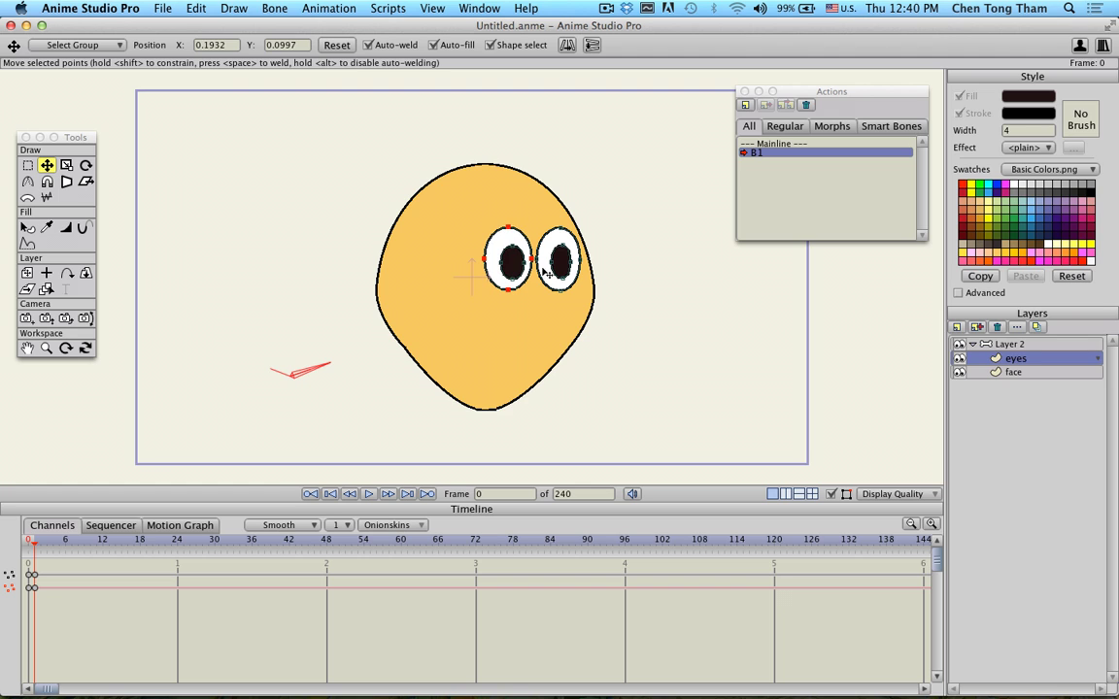
# Step: Reshape the face for a right turn by raising the right jaw point outward and shifting the chin and left jaw points right
pyautogui.click(1020, 372)
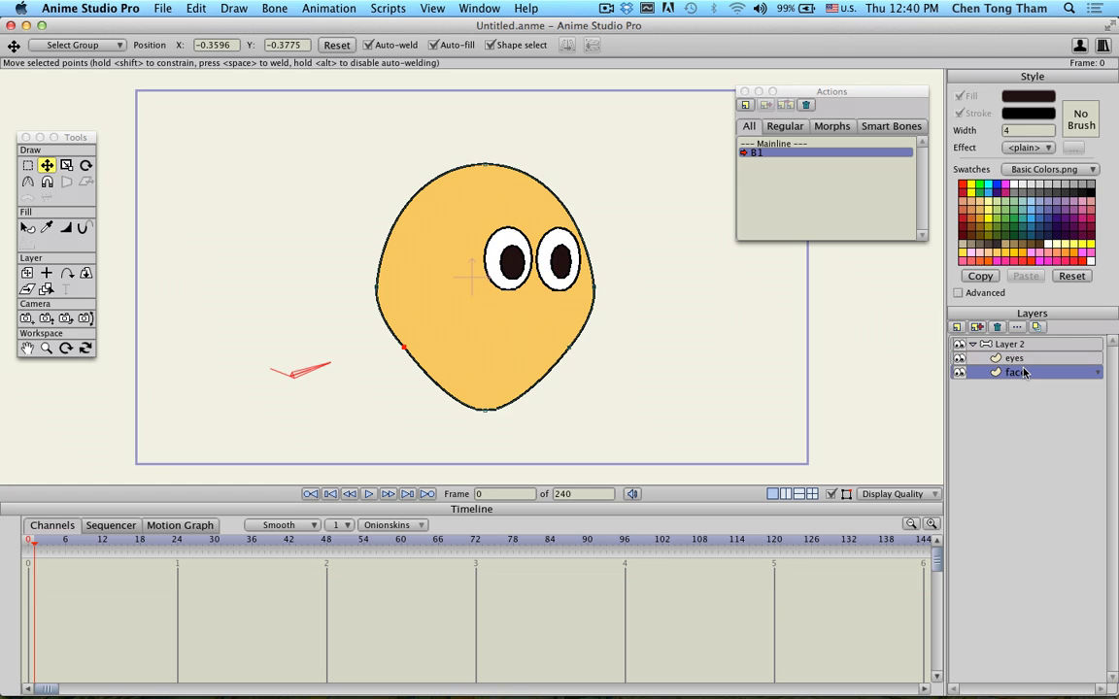
pyautogui.moveTo(573, 353); pyautogui.dragTo(595, 333)
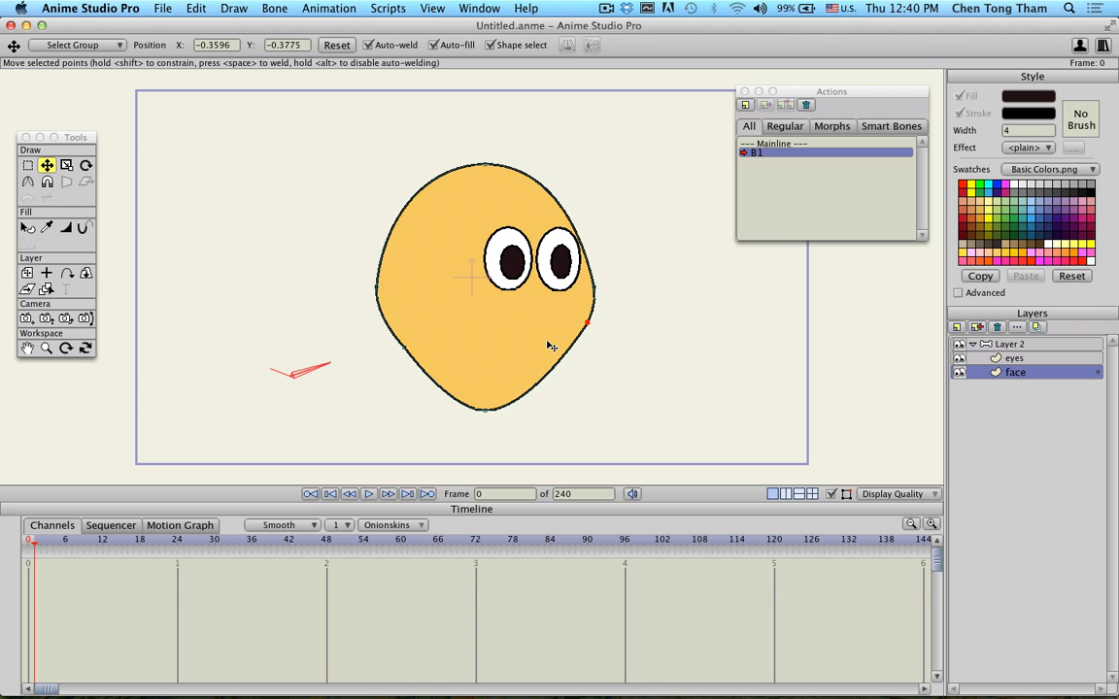
pyautogui.moveTo(426, 357); pyautogui.dragTo(468, 391)
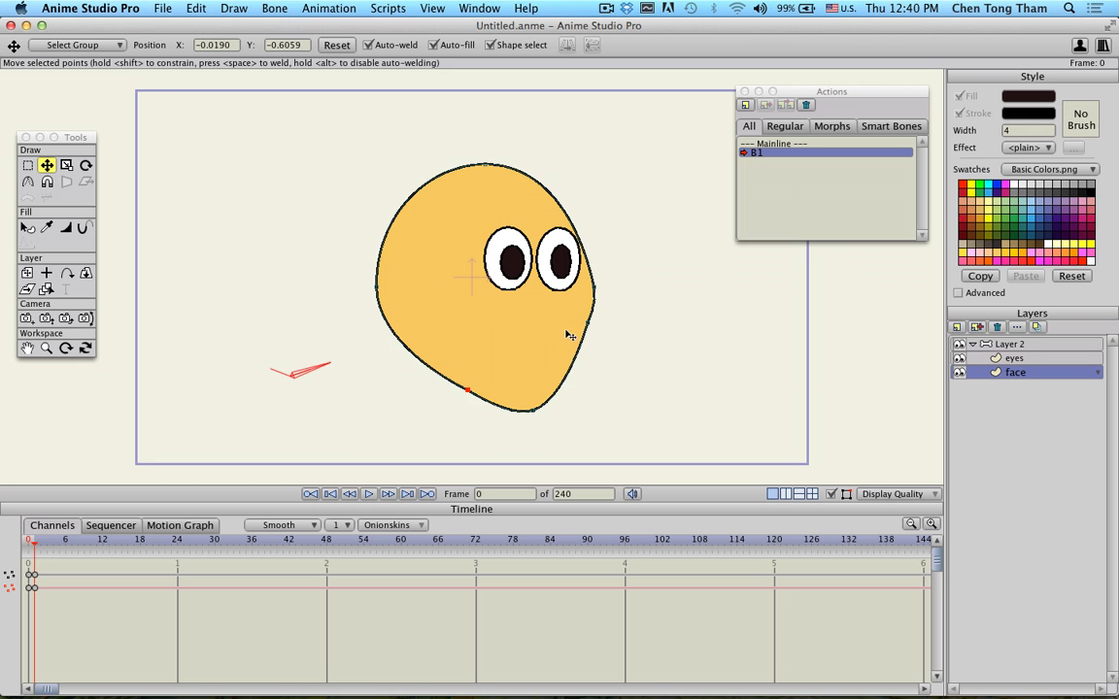
pyautogui.click(586, 327)
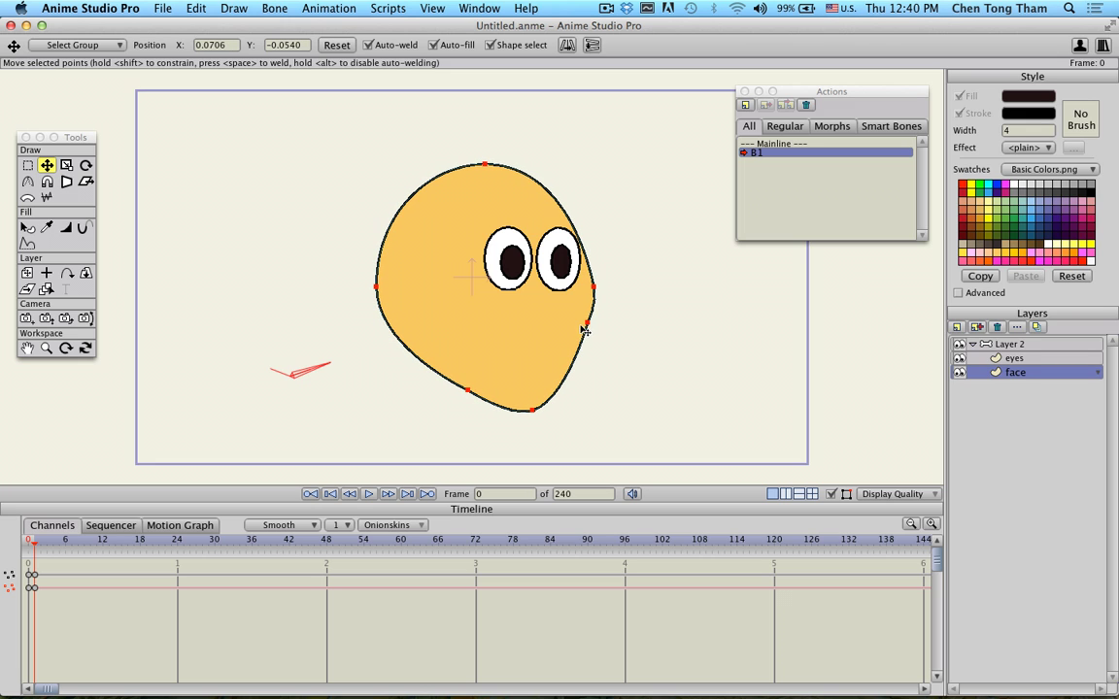
pyautogui.press('super+z')
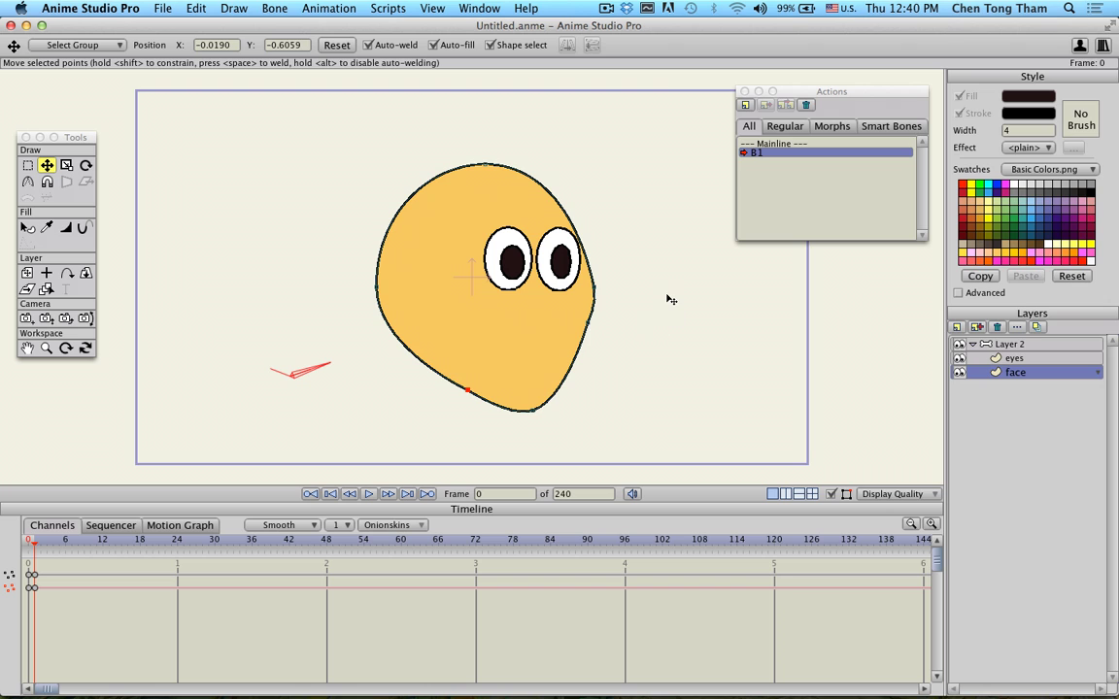
# Step: Return the bone layer to the Mainline and swing the bone with Manipulate Bones to test the right head turn
pyautogui.click(1013, 345)
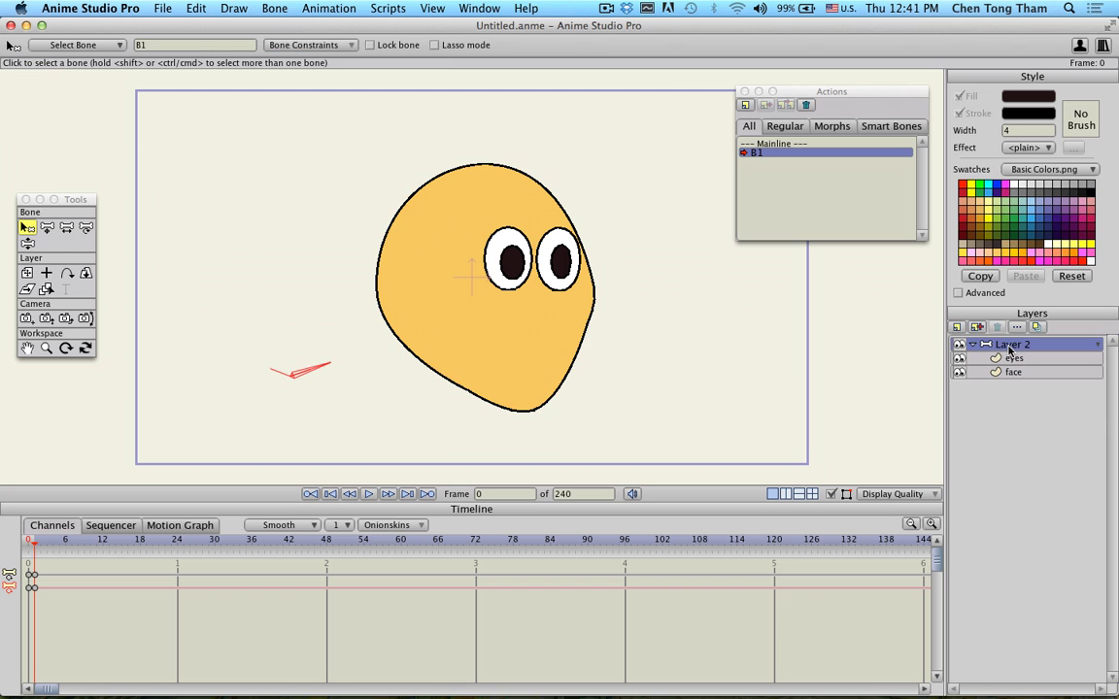
pyautogui.click(774, 144)
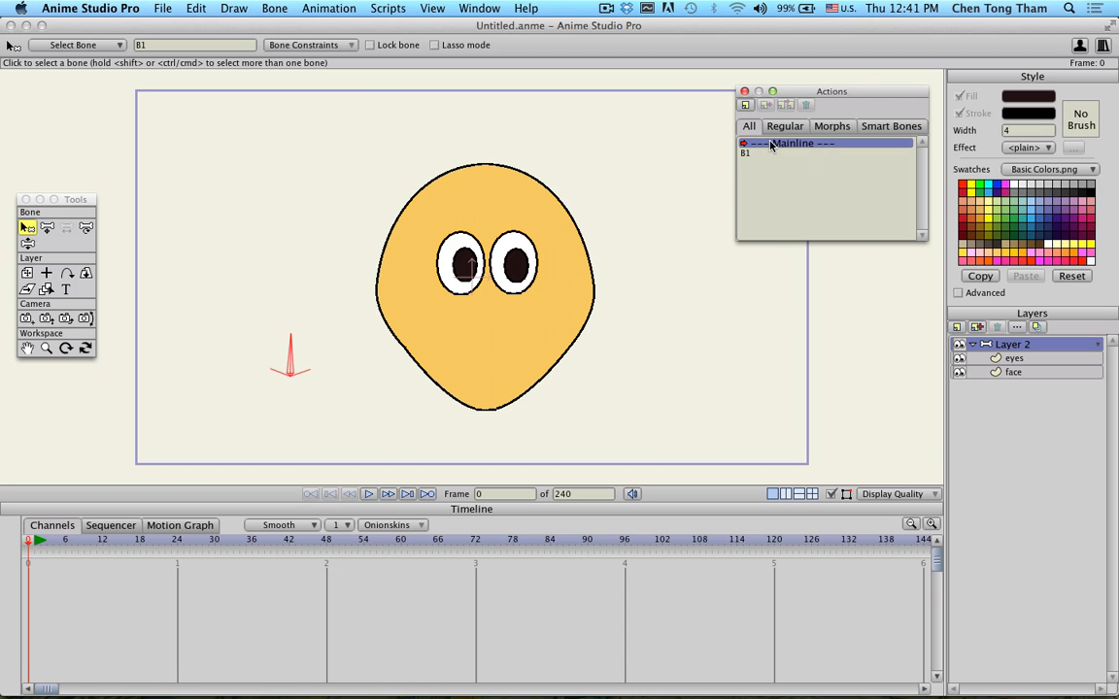
pyautogui.click(27, 244)
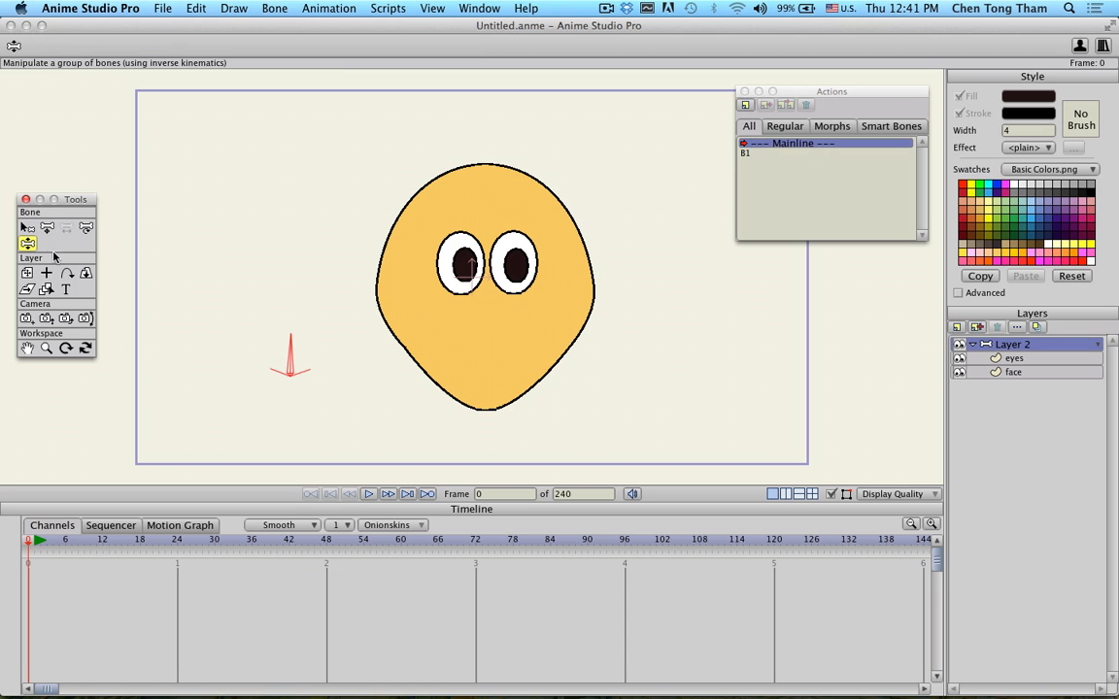
pyautogui.moveTo(290, 348)
pyautogui.mouseDown()
pyautogui.moveTo(324, 380)
pyautogui.moveTo(286, 361)
pyautogui.moveTo(345, 382)
pyautogui.moveTo(298, 353)
pyautogui.mouseUp()
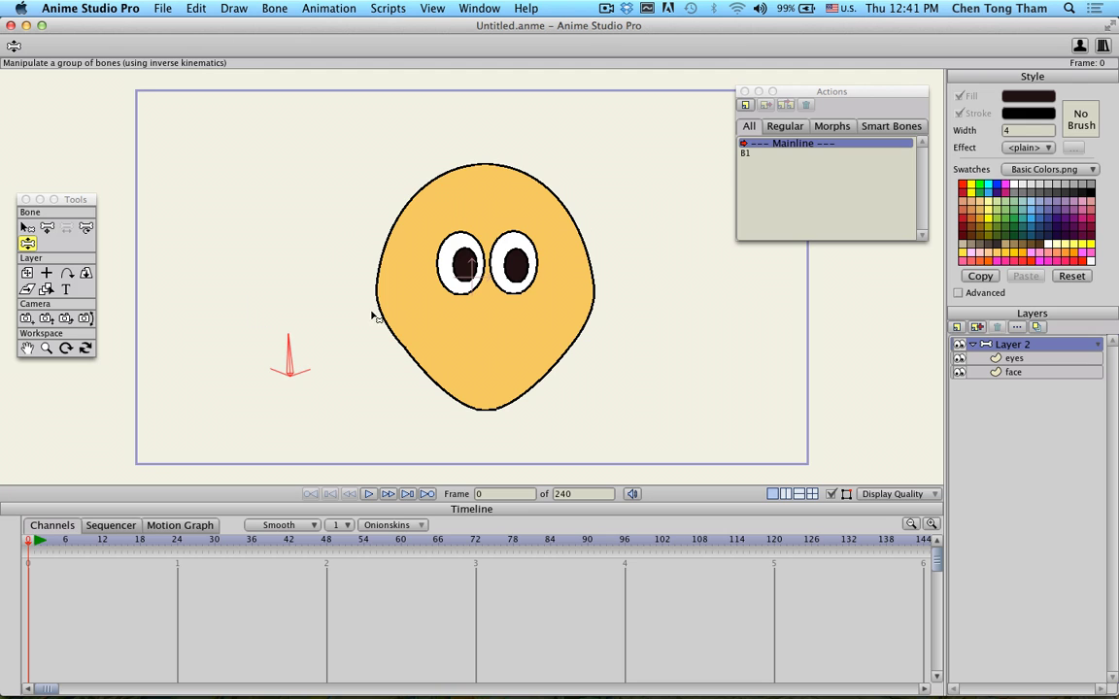
# Step: Create an action named B1 2 for the bone layer and rotate the bone counterclockwise to 158.9333 degrees in it
pyautogui.click(745, 105)
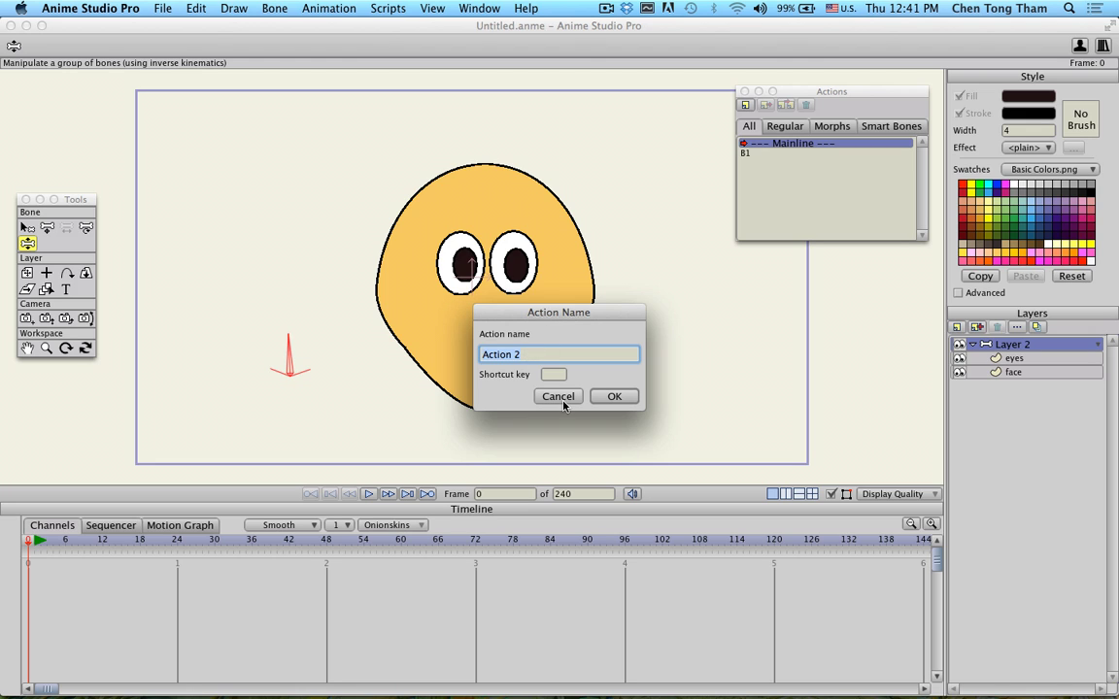
pyautogui.click(610, 397)
pyautogui.press('b')
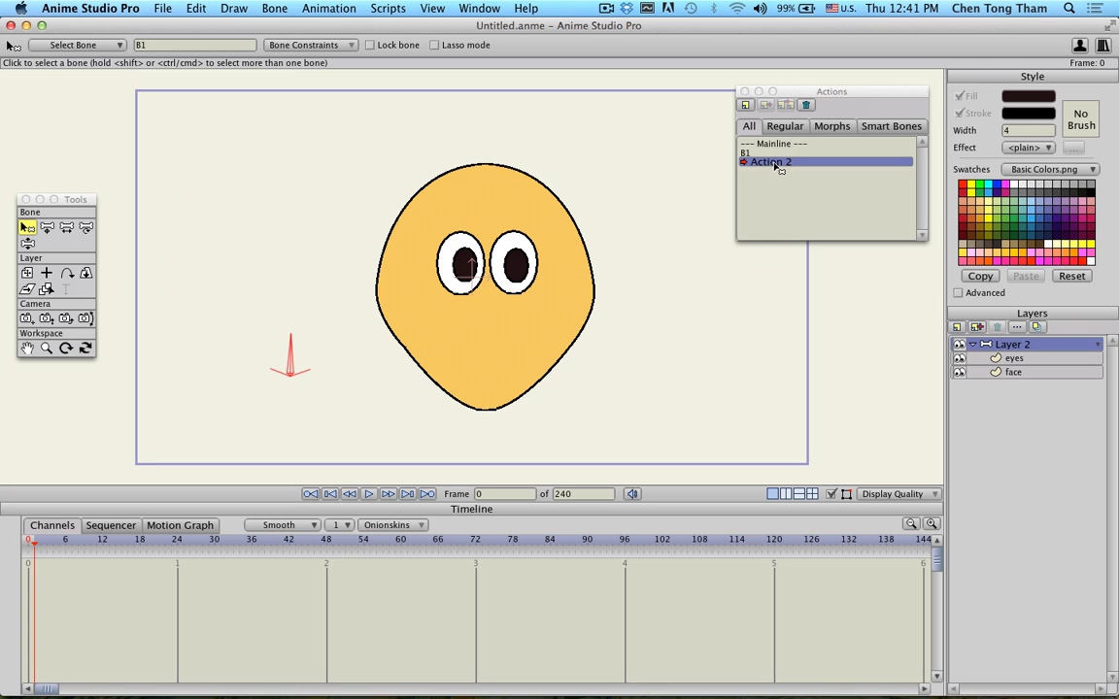
pyautogui.doubleClick(776, 163)
pyautogui.rightClick(777, 164)
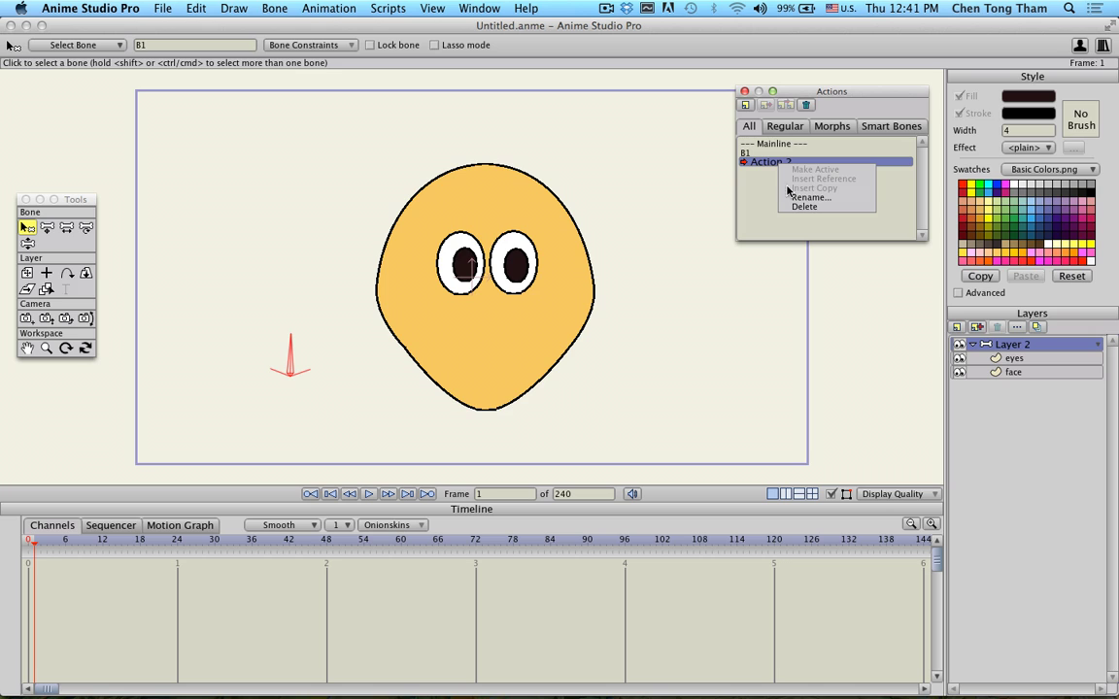
pyautogui.click(788, 189)
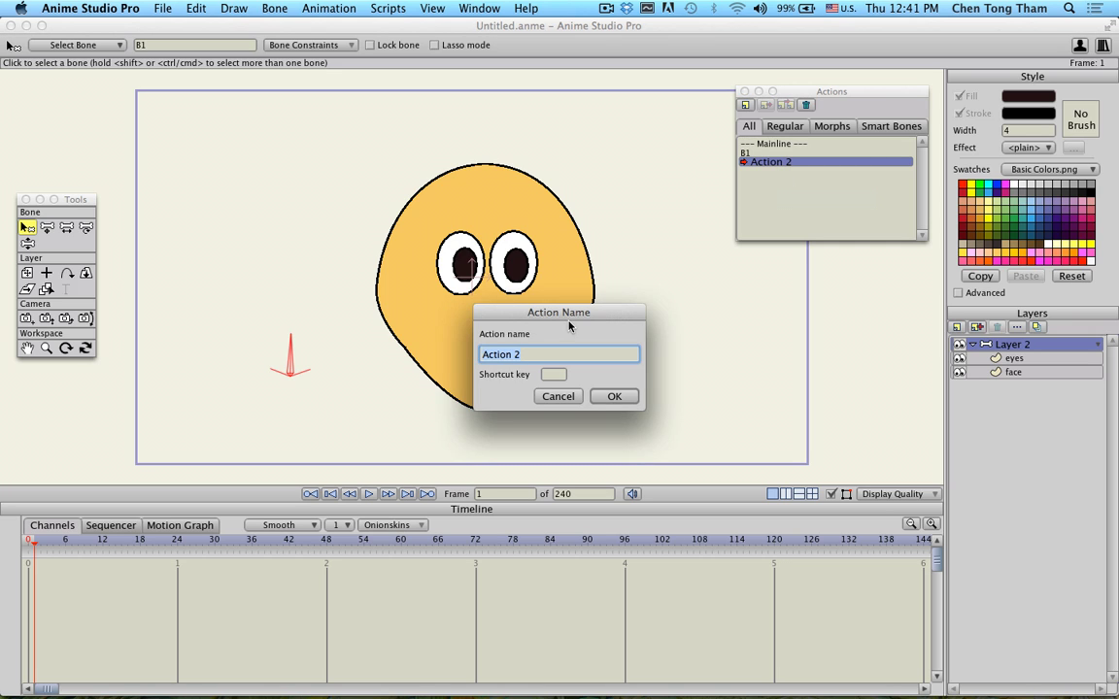
pyautogui.write('B1')
pyautogui.click(622, 397)
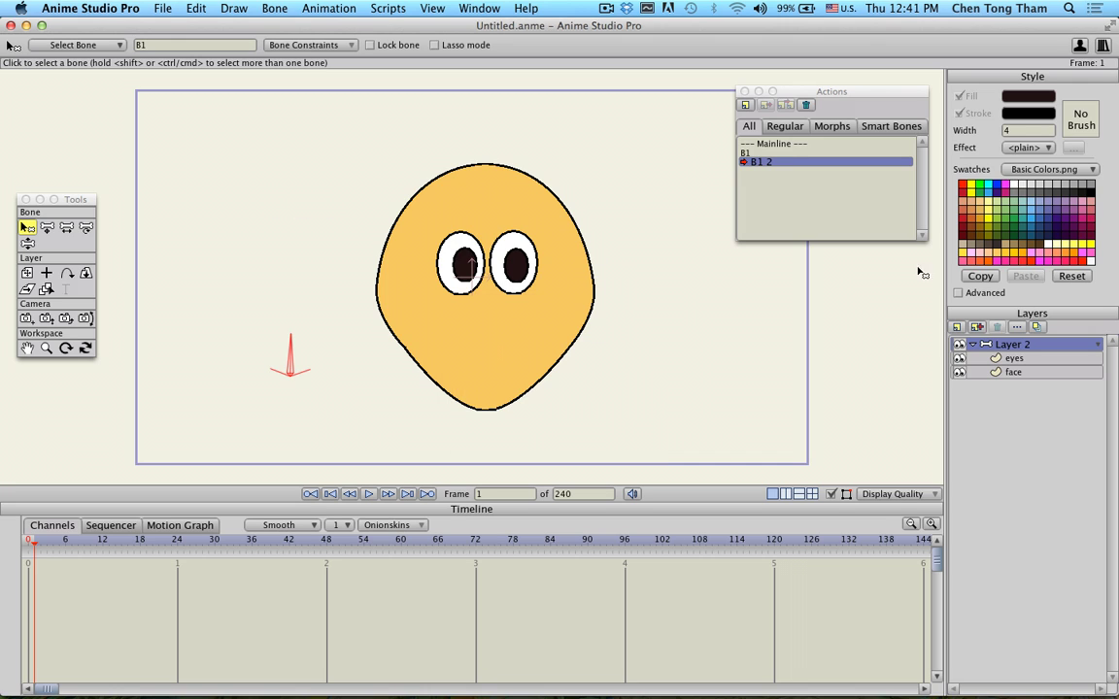
pyautogui.click(86, 227)
pyautogui.moveTo(303, 373); pyautogui.dragTo(249, 369)
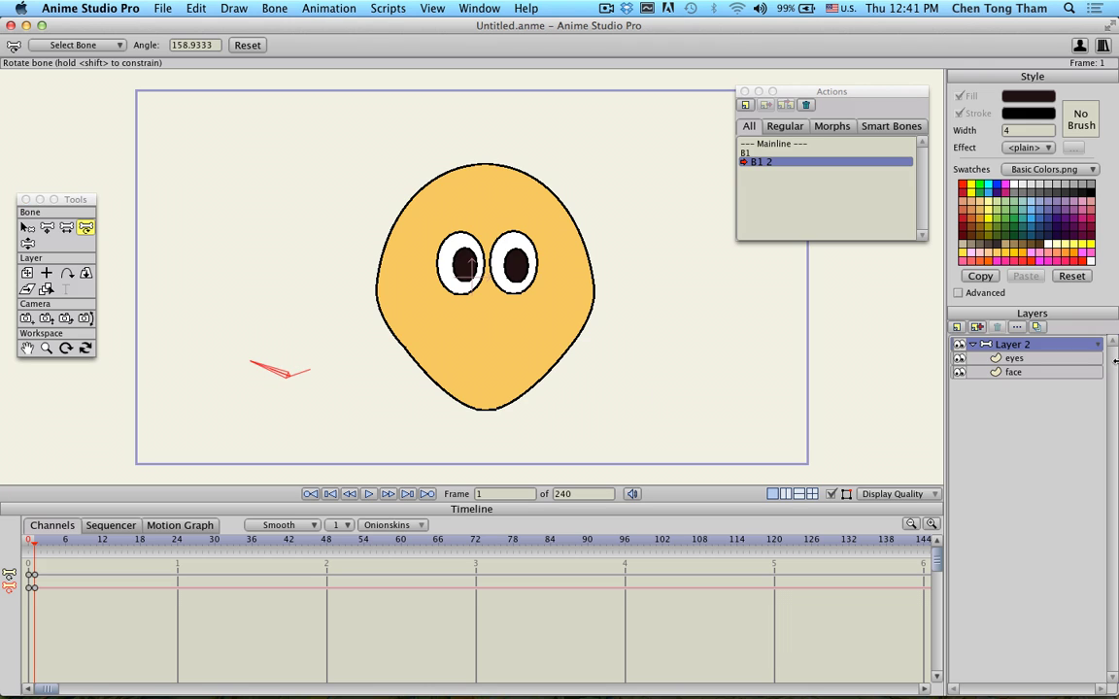
# Step: In the B1 2 action, move both eyes and pupils on the eyes layer toward the left edge of the face and narrow the left eye
pyautogui.click(1015, 358)
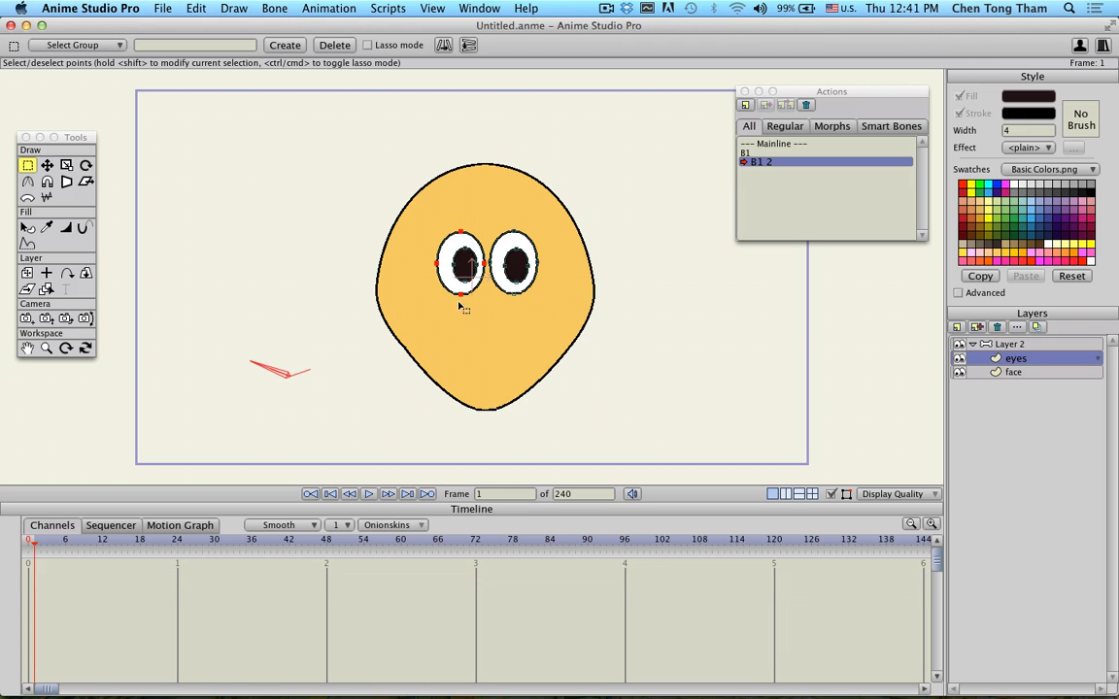
pyautogui.click(47, 163)
pyautogui.moveTo(442, 267); pyautogui.dragTo(392, 267)
pyautogui.moveTo(468, 272); pyautogui.dragTo(411, 272)
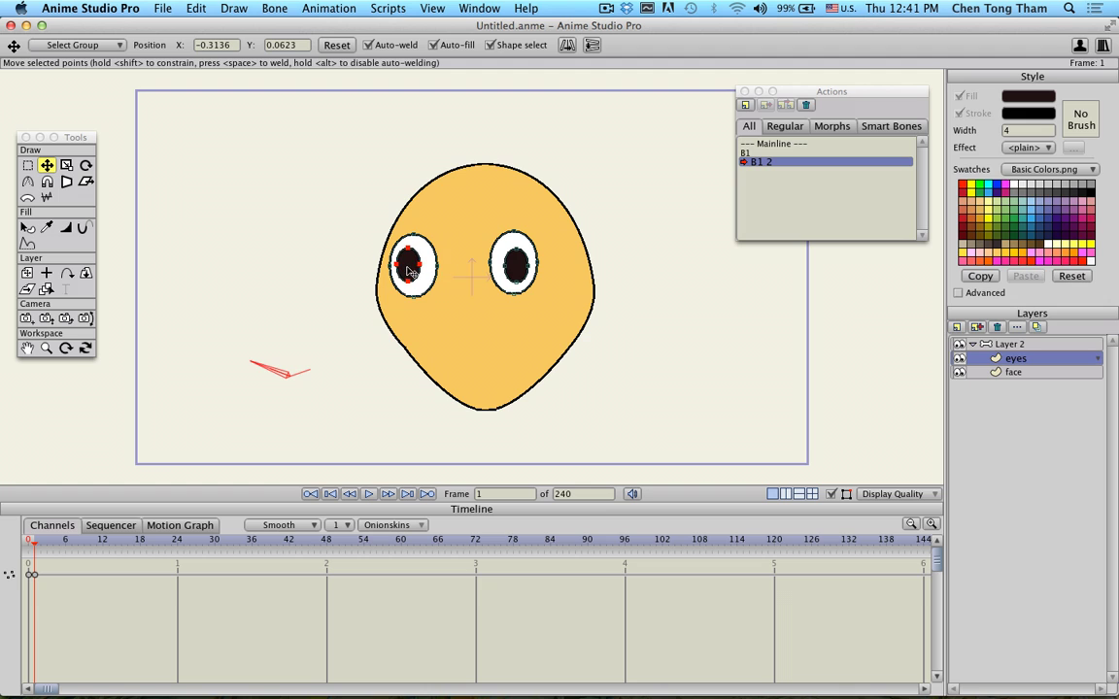
pyautogui.click(495, 275)
pyautogui.moveTo(494, 275); pyautogui.dragTo(448, 275)
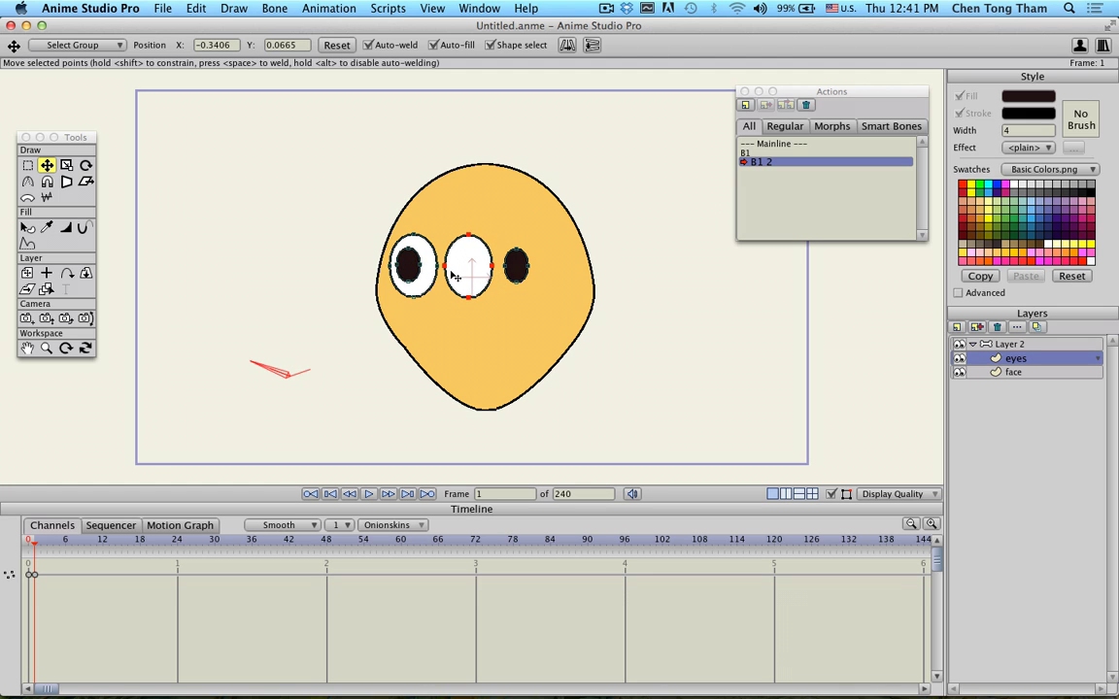
pyautogui.moveTo(526, 267); pyautogui.dragTo(462, 266)
pyautogui.press('super+z')
pyautogui.click(515, 268)
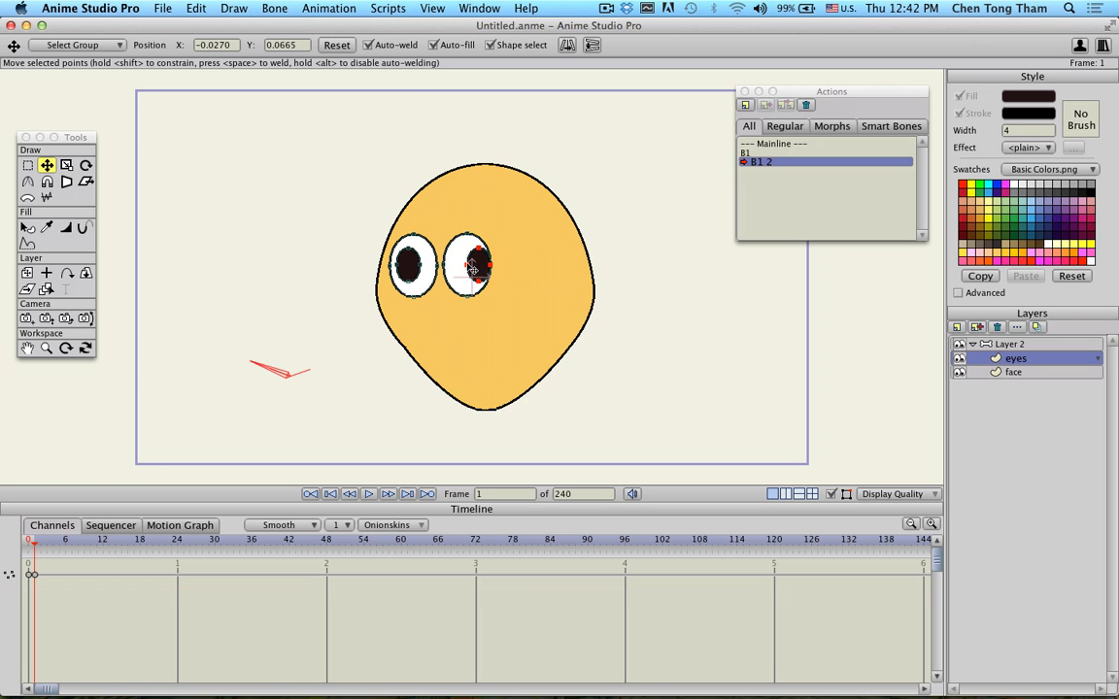
pyautogui.click(397, 270)
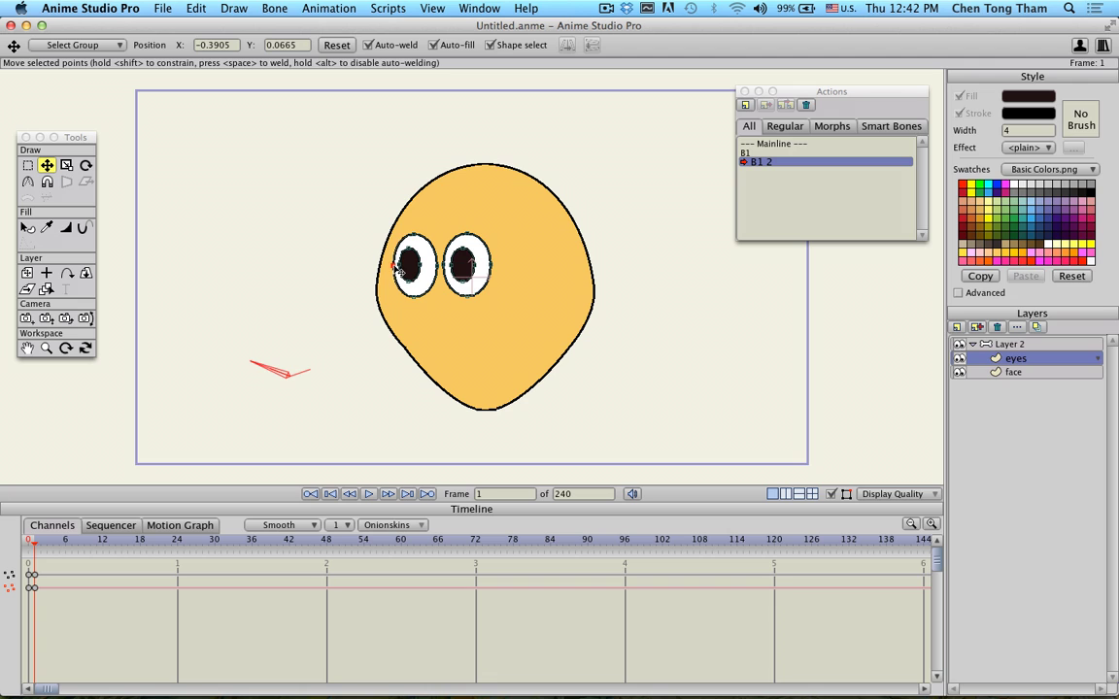
pyautogui.moveTo(397, 273); pyautogui.dragTo(482, 274)
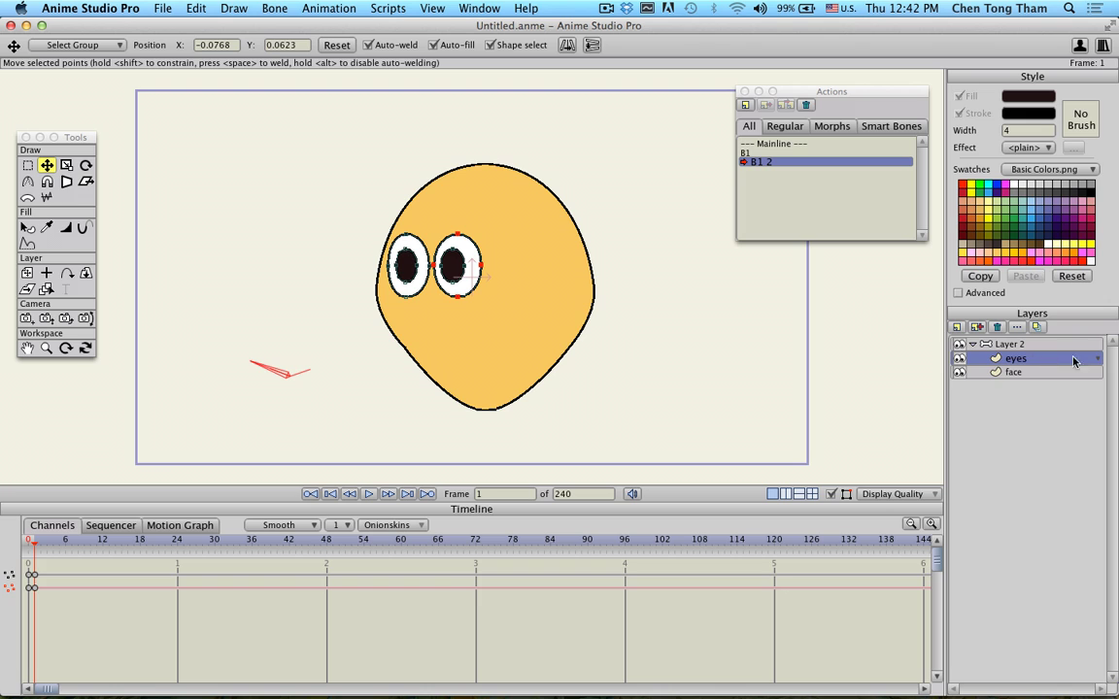
# Step: Reshape the face layer for a left turn by shifting the left jaw point and chin left and pulling the right jaw point inward
pyautogui.click(1014, 372)
pyautogui.moveTo(406, 351); pyautogui.dragTo(397, 352)
pyautogui.moveTo(476, 408); pyautogui.dragTo(445, 407)
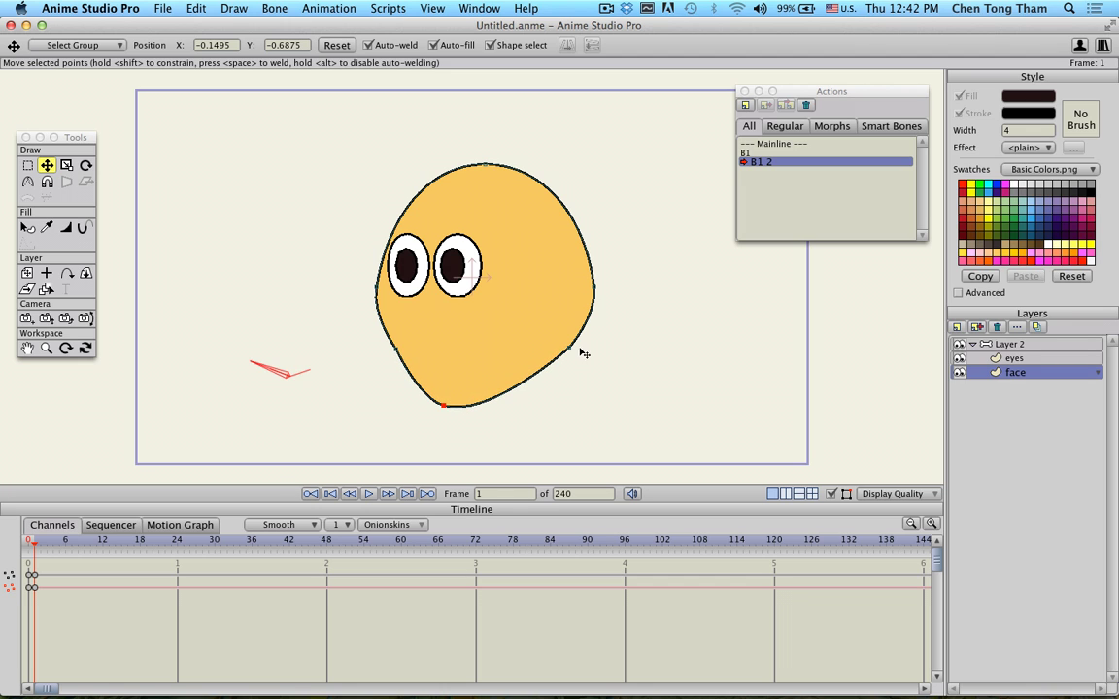
pyautogui.moveTo(569, 347); pyautogui.dragTo(556, 348)
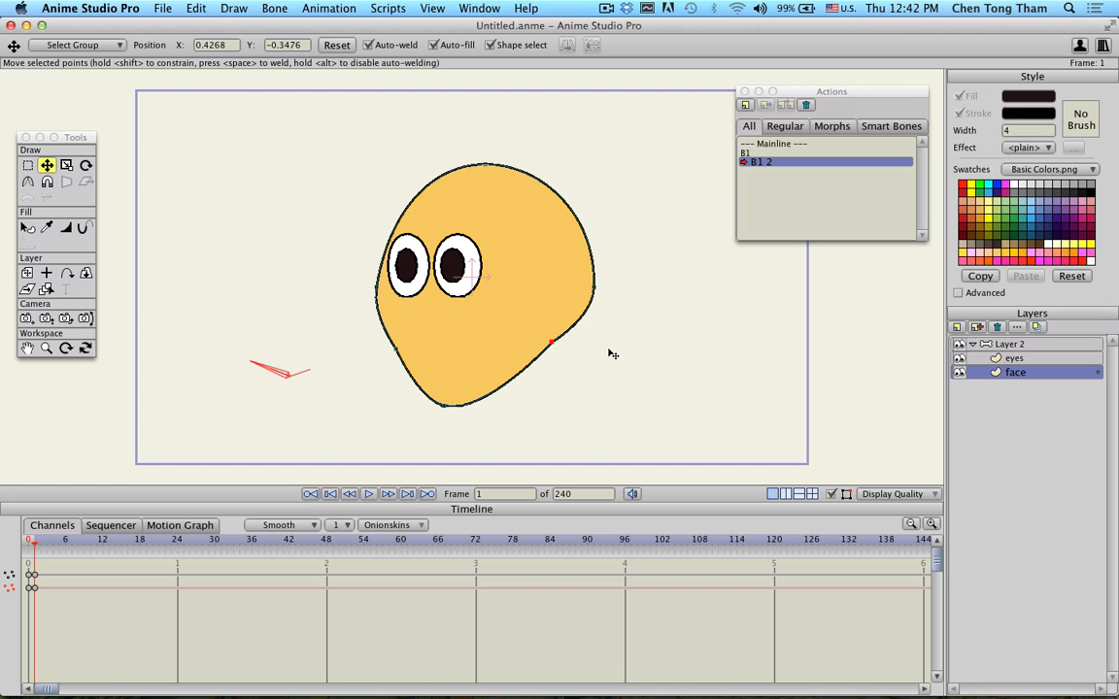
# Step: Reactivate the Mainline on the bone layer and swing the bone left and back to upright to test the left head turn
pyautogui.click(1010, 344)
pyautogui.click(762, 143)
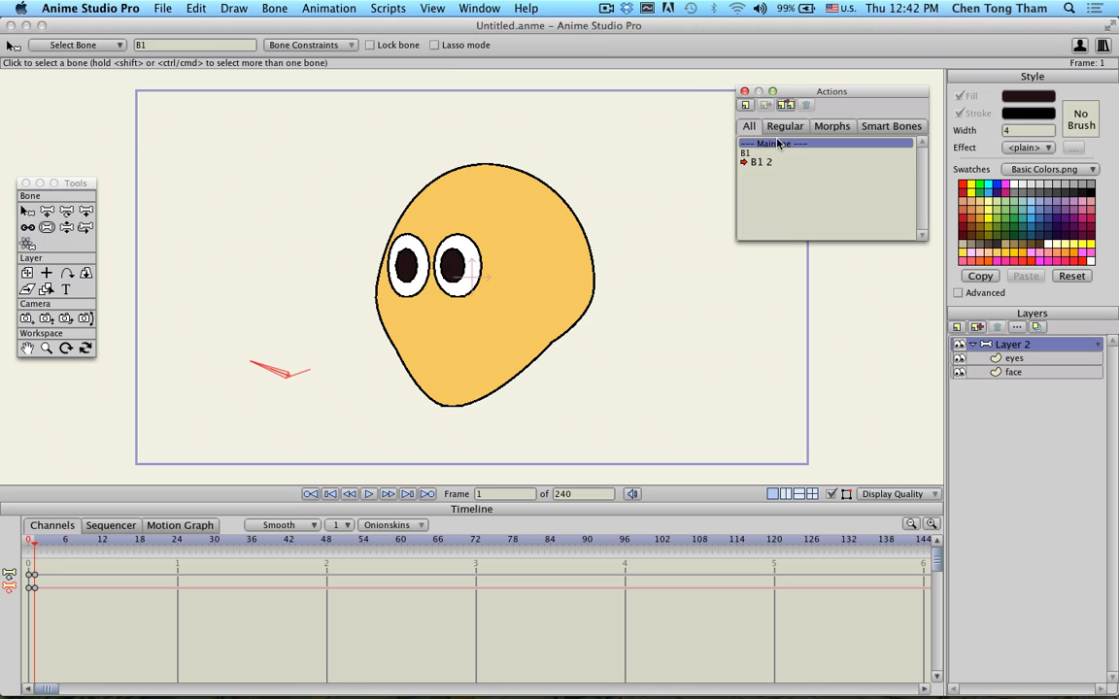
pyautogui.click(66, 228)
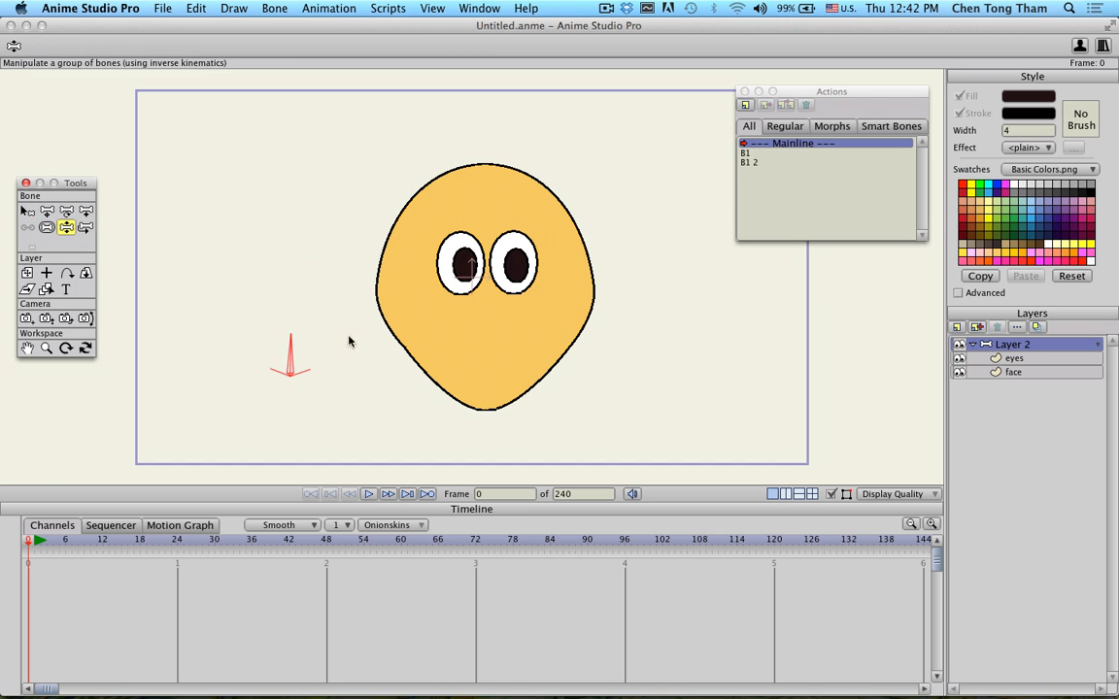
pyautogui.moveTo(288, 350); pyautogui.dragTo(230, 372)
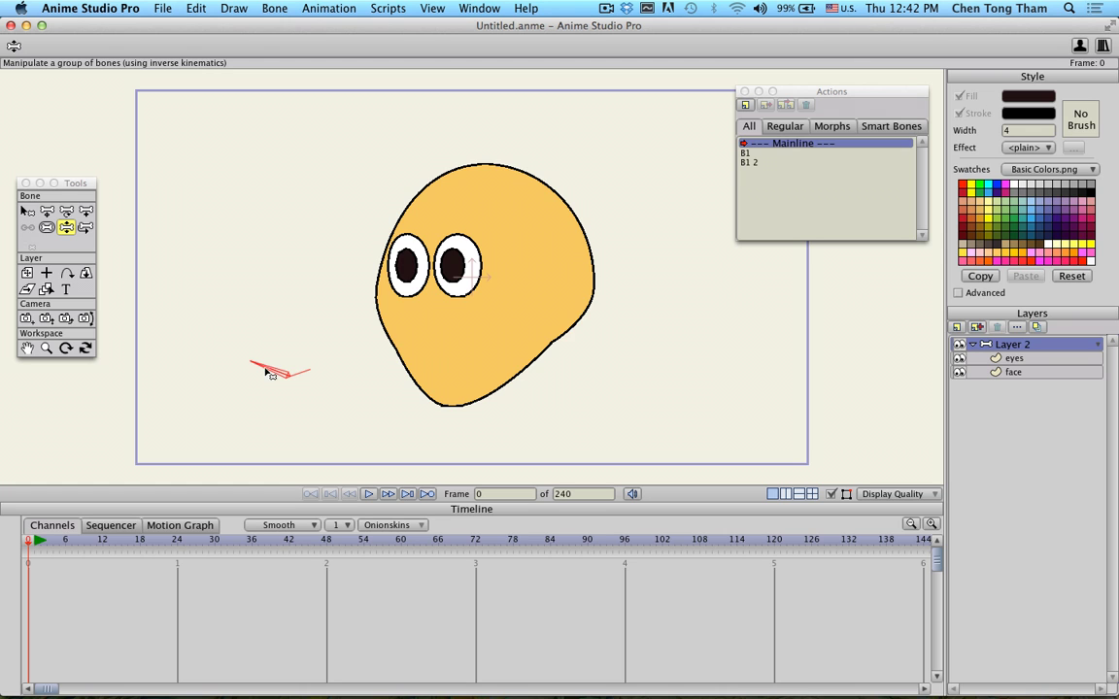
pyautogui.moveTo(277, 370)
pyautogui.mouseDown()
pyautogui.moveTo(293, 364)
pyautogui.moveTo(277, 364)
pyautogui.mouseUp()
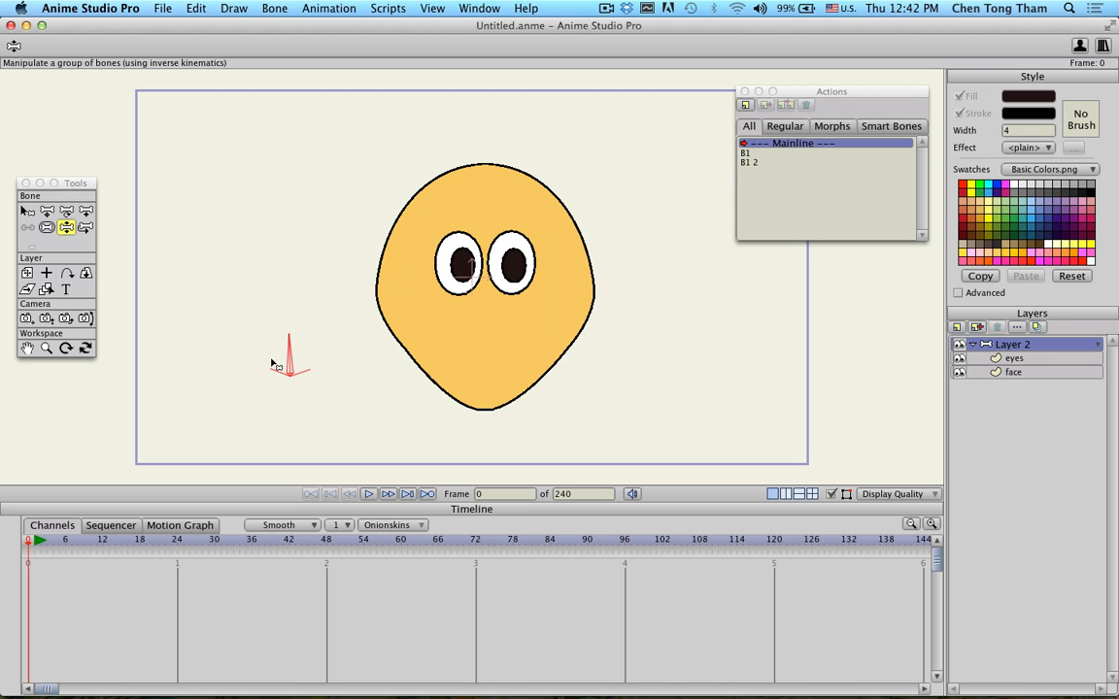
# Step: Animate the head turn by keyframing the bone swung right at frame 20, left at frame 44 and nearly upright at frame 62
pyautogui.moveTo(29, 546); pyautogui.dragTo(151, 555)
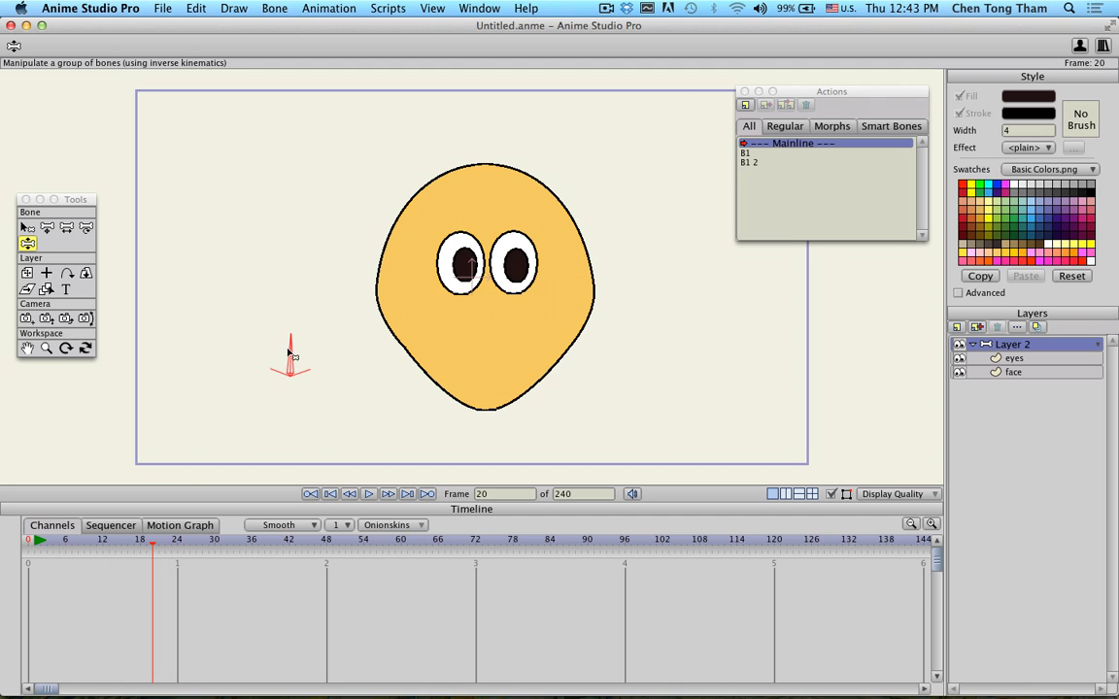
pyautogui.moveTo(289, 340); pyautogui.dragTo(330, 365)
pyautogui.moveTo(153, 550); pyautogui.dragTo(303, 547)
pyautogui.moveTo(312, 373); pyautogui.dragTo(296, 355)
pyautogui.click(416, 547)
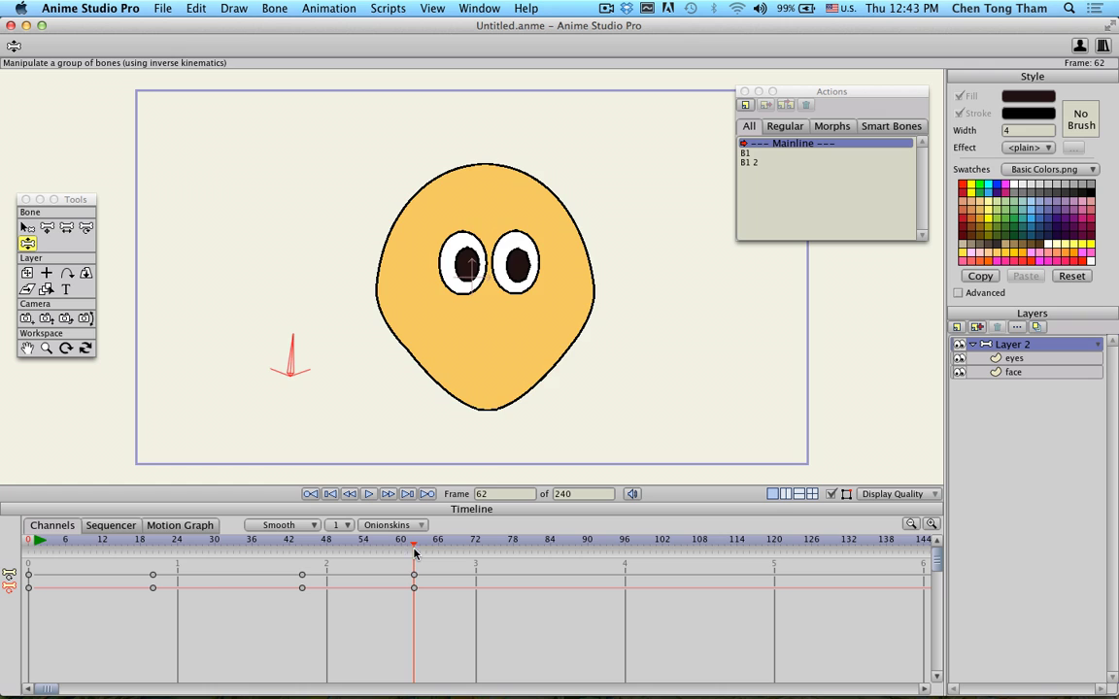
# Step: Play the head-turn animation from the start, stop it, and scrub back to the left-facing pose at frame 44
pyautogui.moveTo(414, 549); pyautogui.dragTo(2, 560)
pyautogui.press('space')
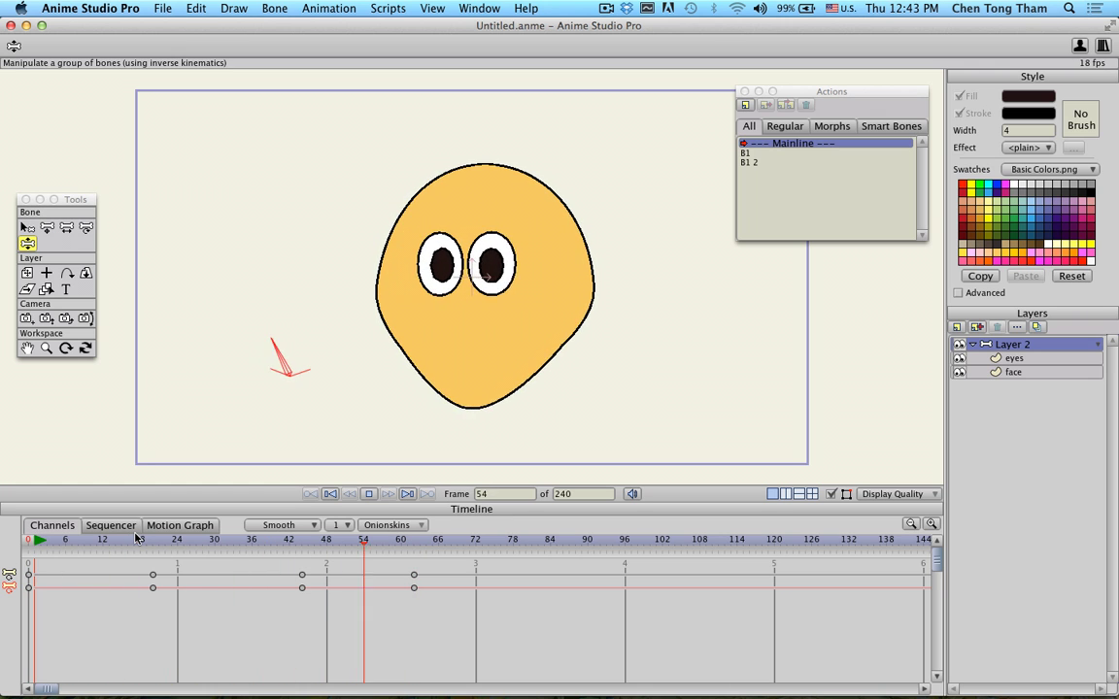
pyautogui.press('space')
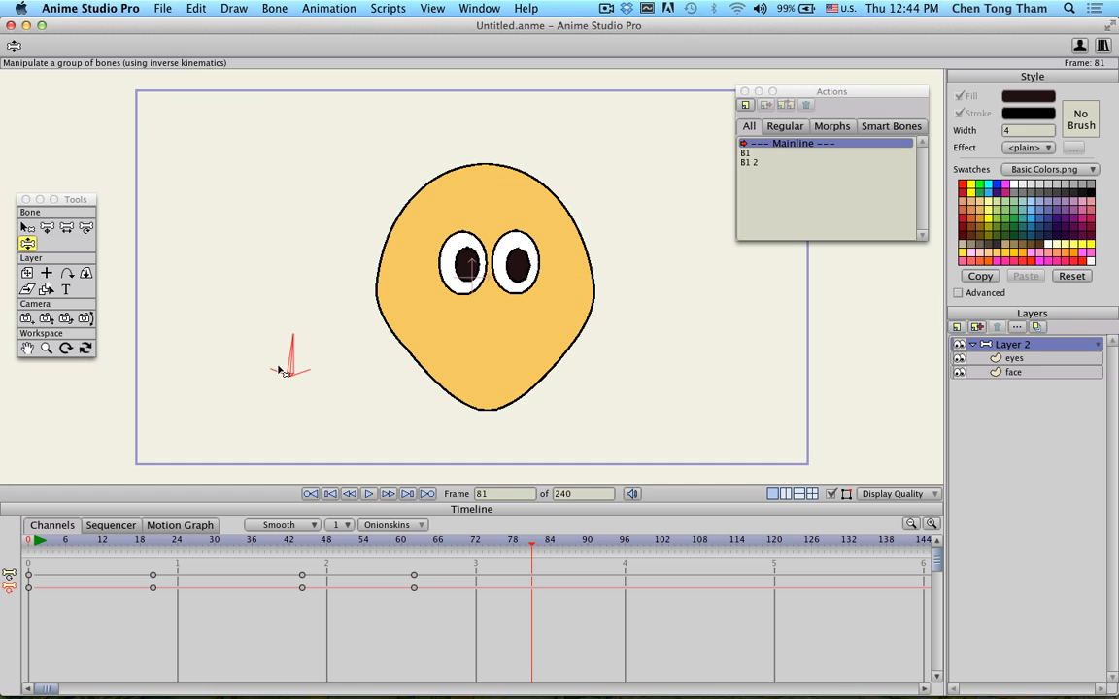
pyautogui.moveTo(528, 545); pyautogui.dragTo(302, 583)
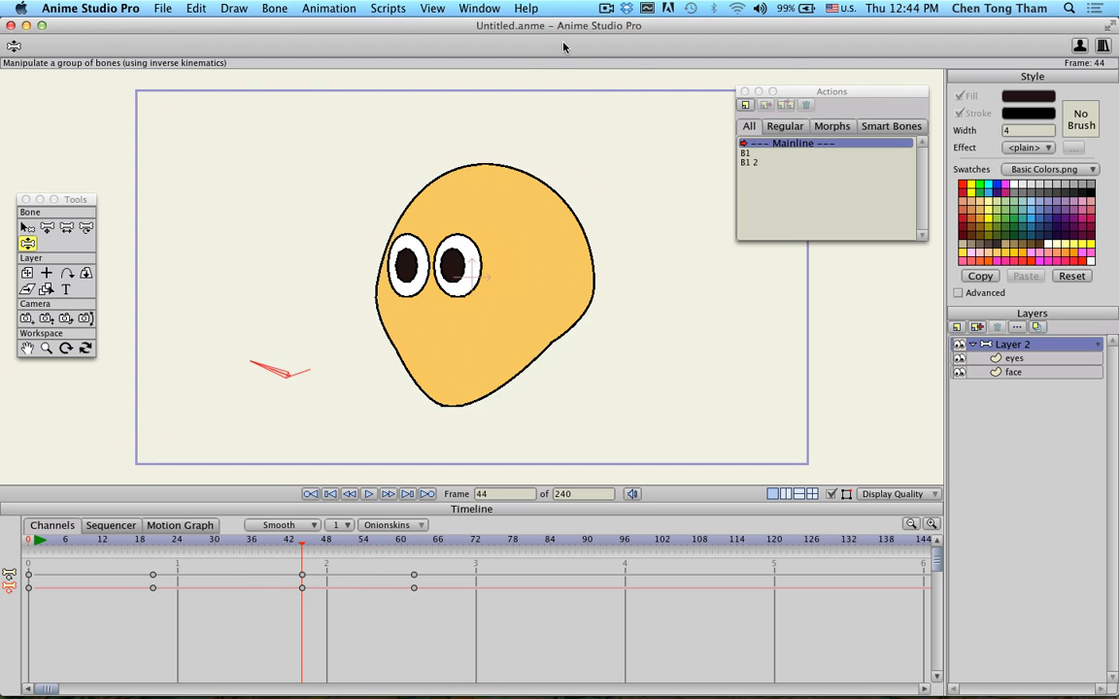